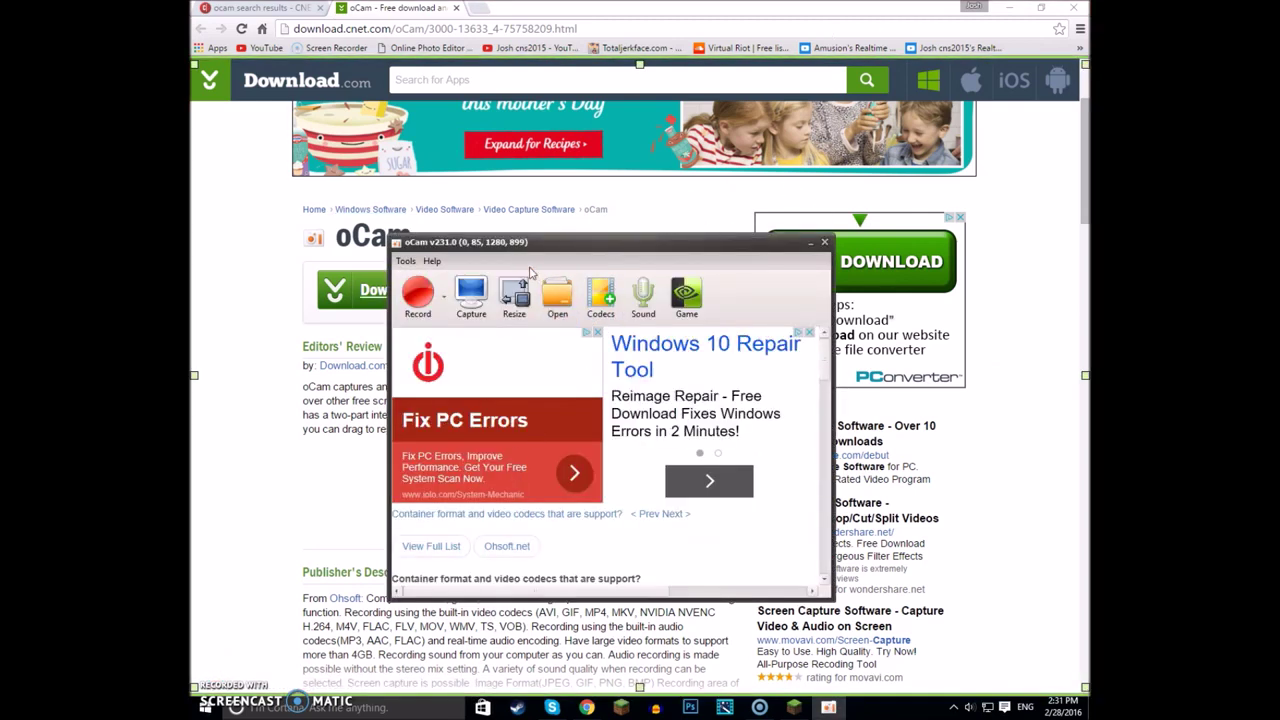
Set the recording area to 1280x720 (HD), and change it to full screen
left_click(503, 278)
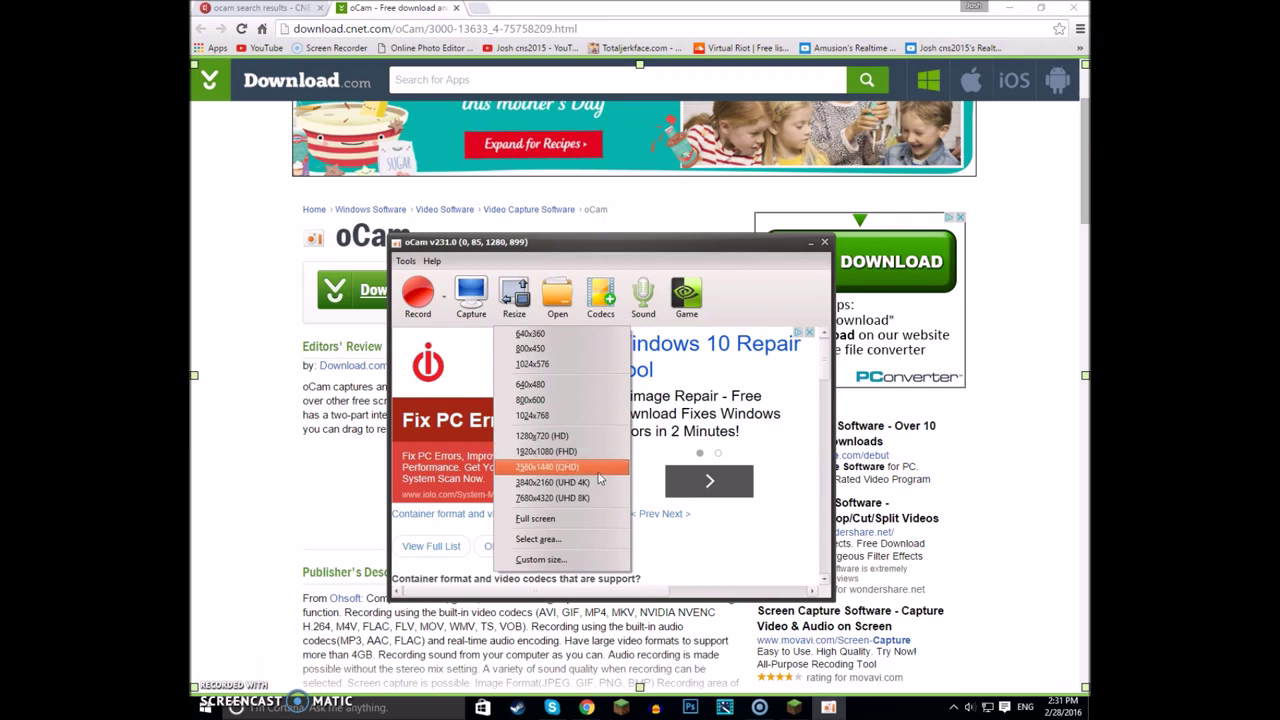
left_click(595, 438)
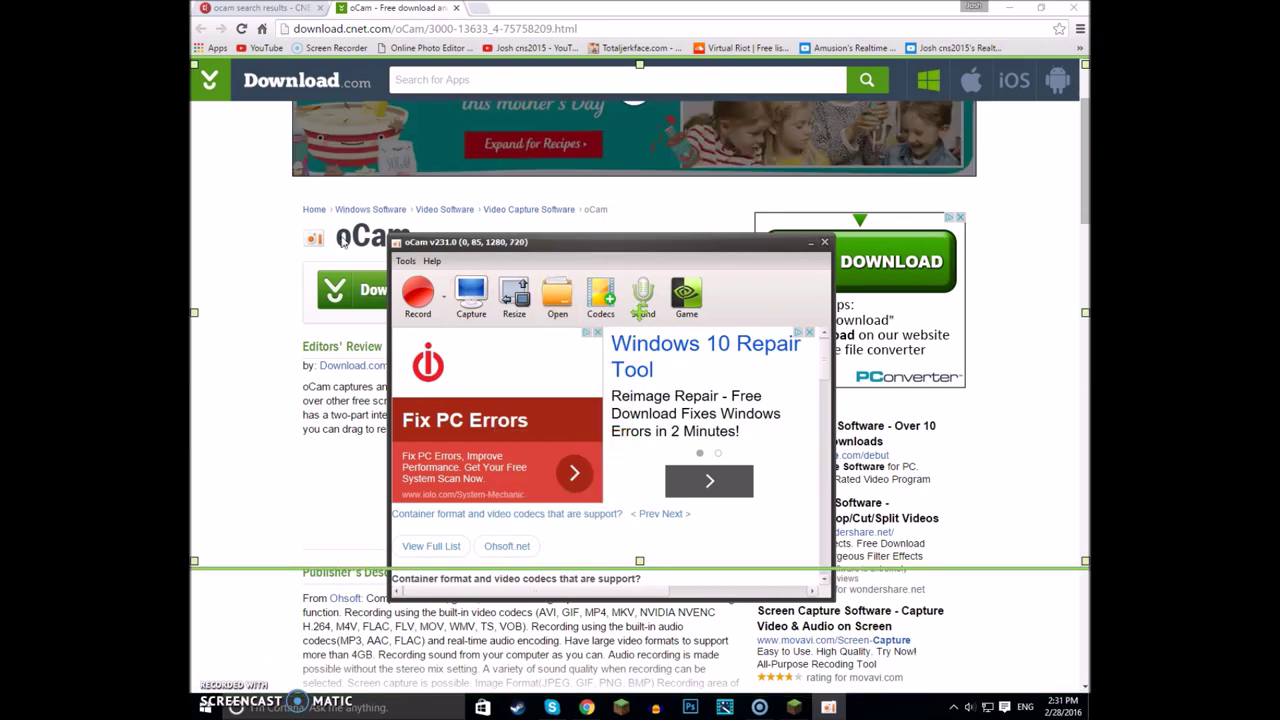
left_click(507, 314)
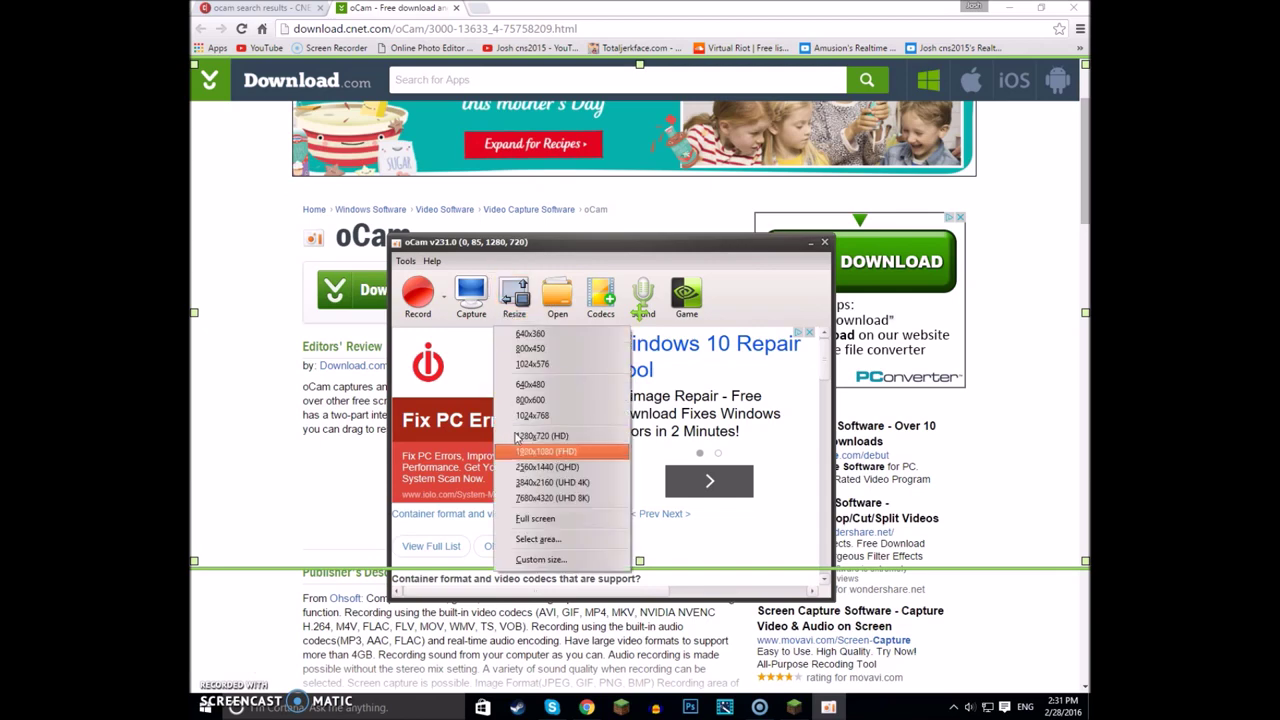
left_click(537, 519)
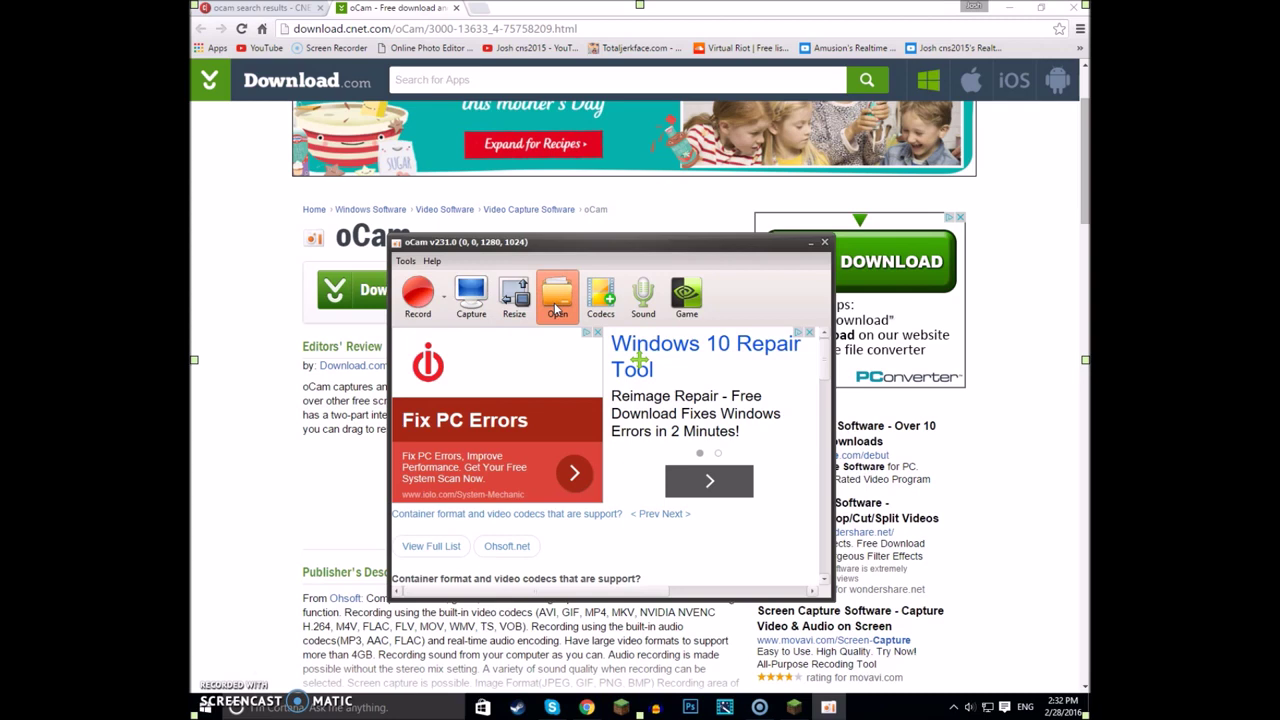
Open the oCam recordings folder in a maximized window and make a short test recording
left_click(557, 310)
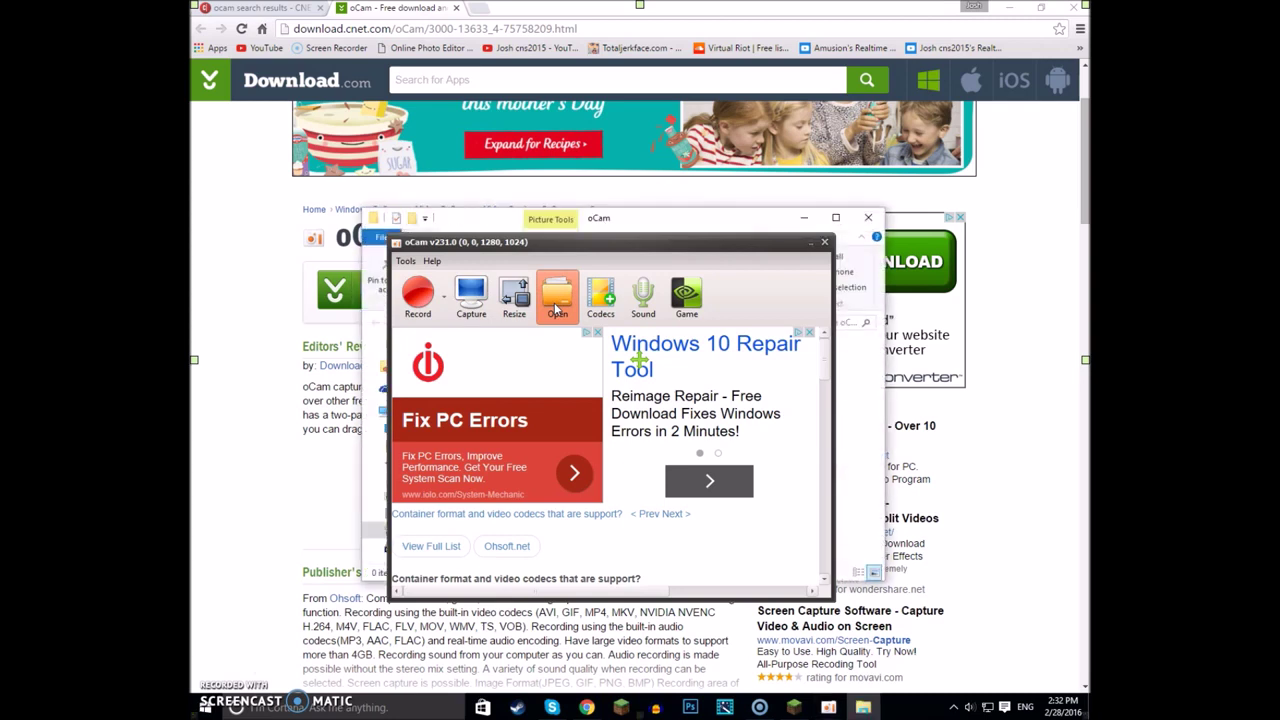
double_click(701, 211)
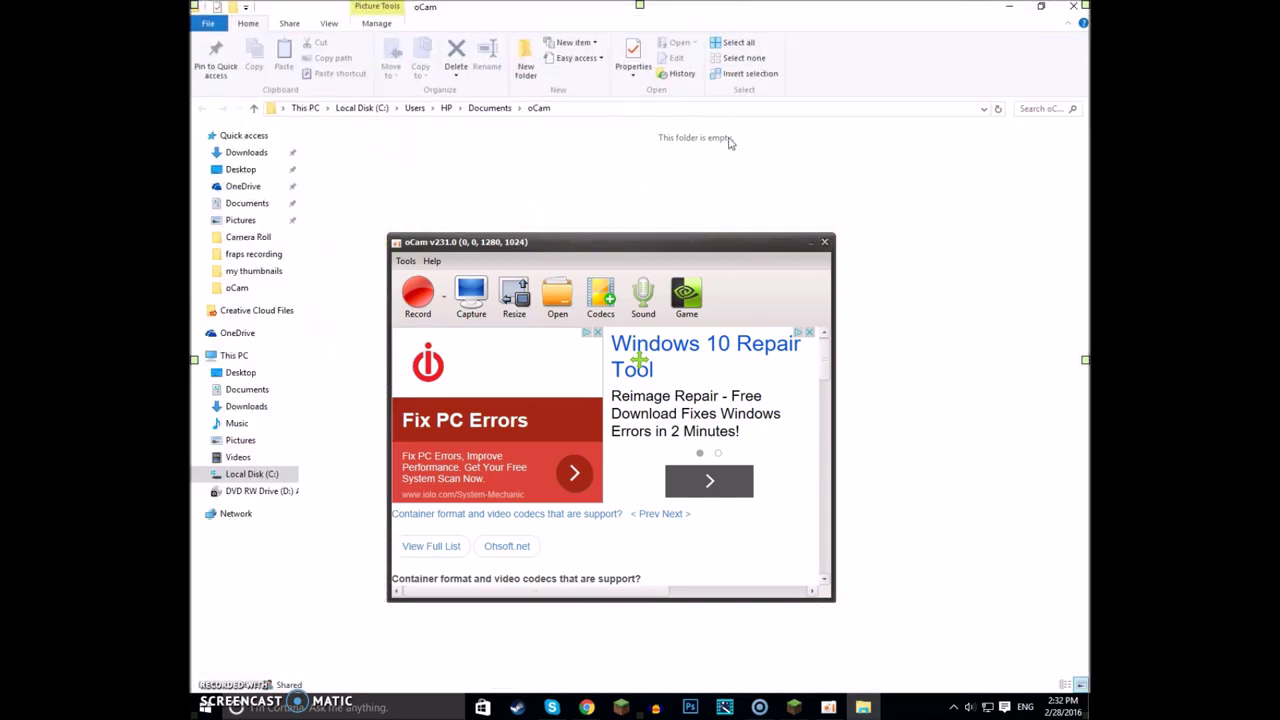
left_click(416, 292)
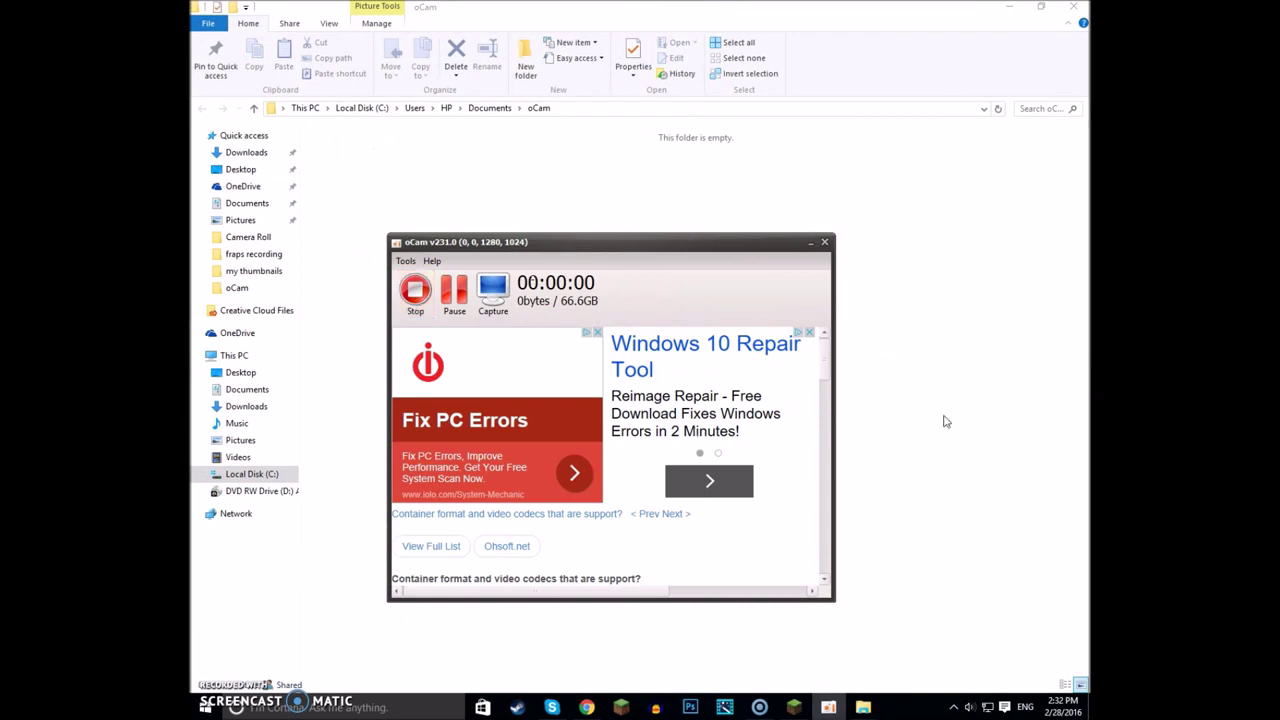
left_click(415, 290)
Try to delete the test recording from the oCam folder
left_click_drag(347, 168, 600, 207)
left_click_drag(454, 172, 329, 204)
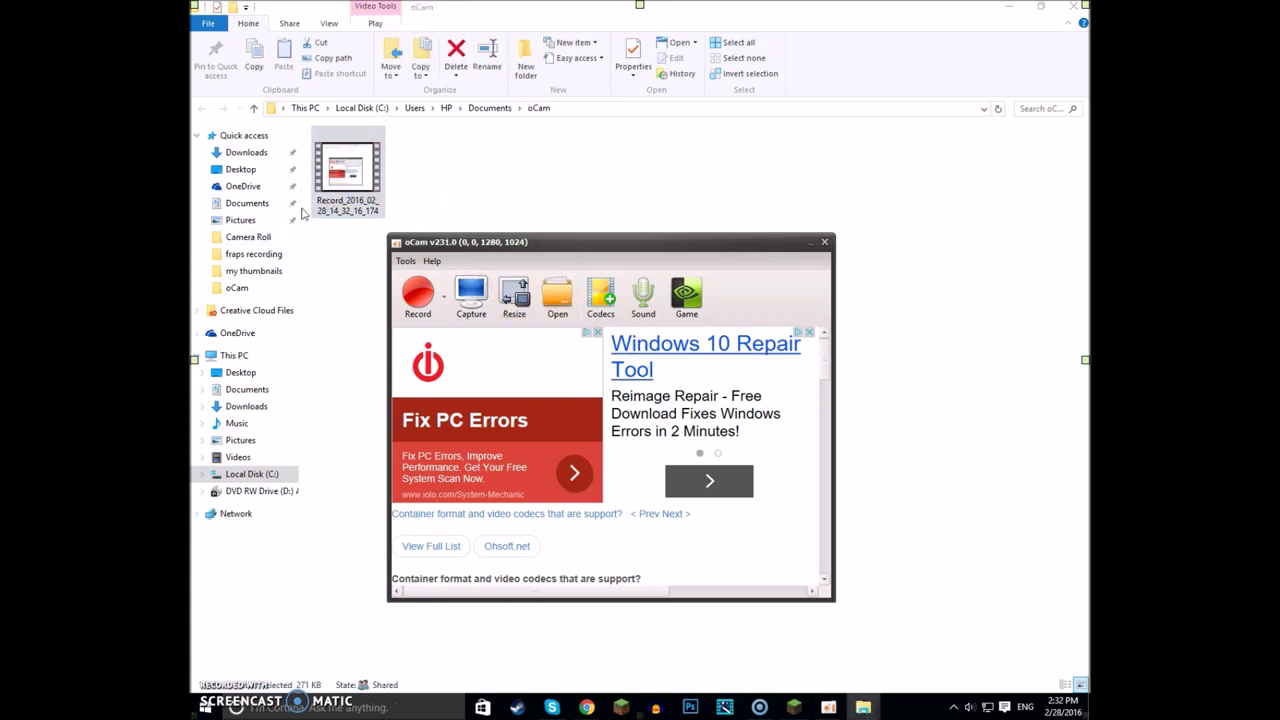
right_click(348, 178)
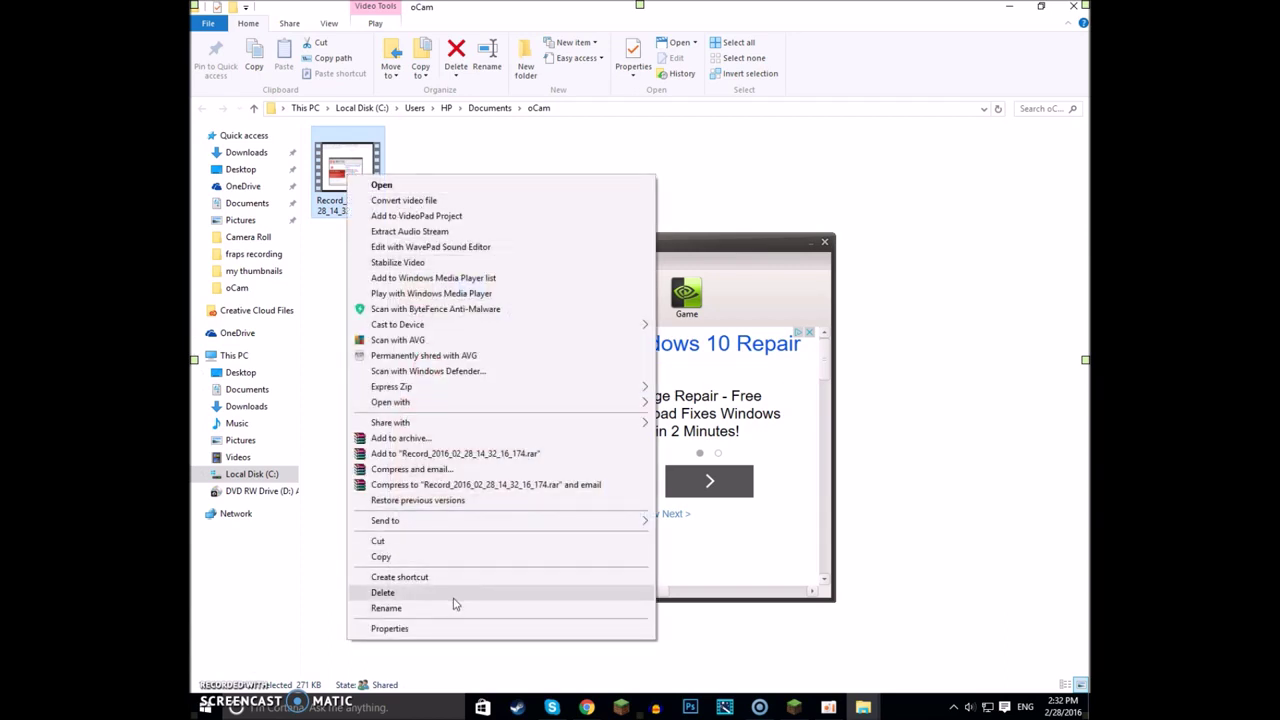
left_click(468, 562)
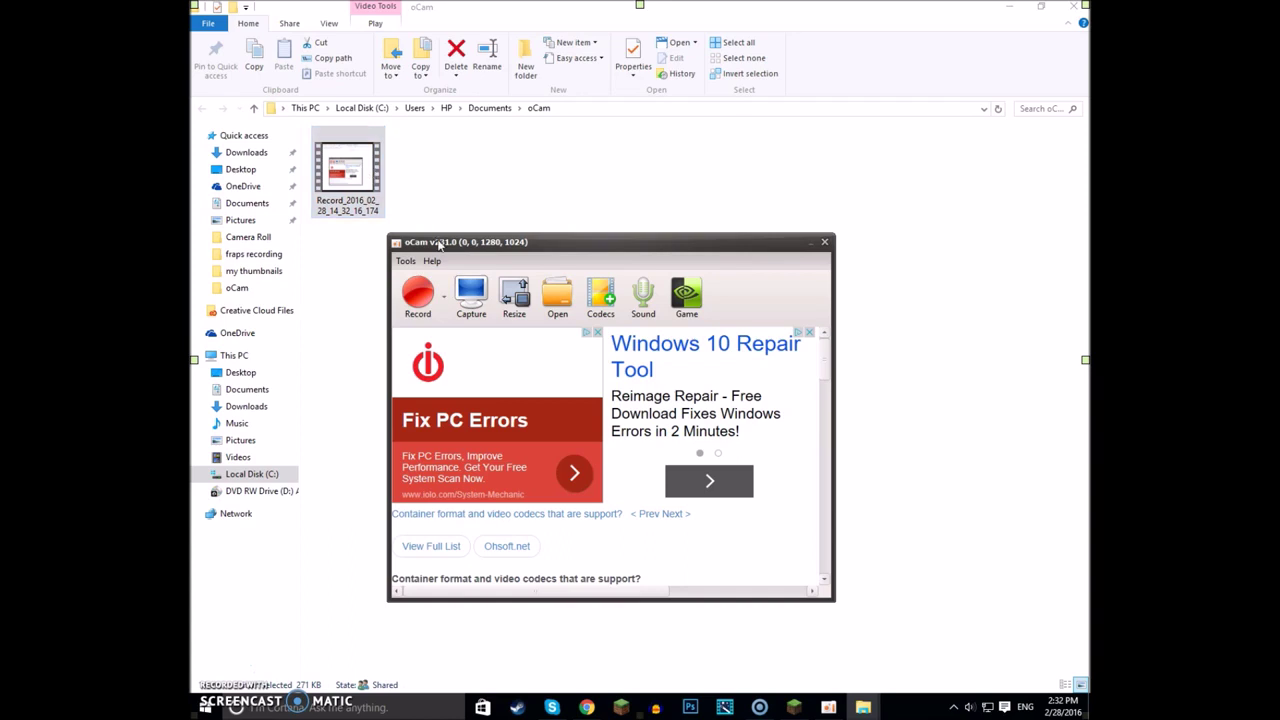
Make a second short screen recording, pausing and resuming it before stopping
left_click(418, 293)
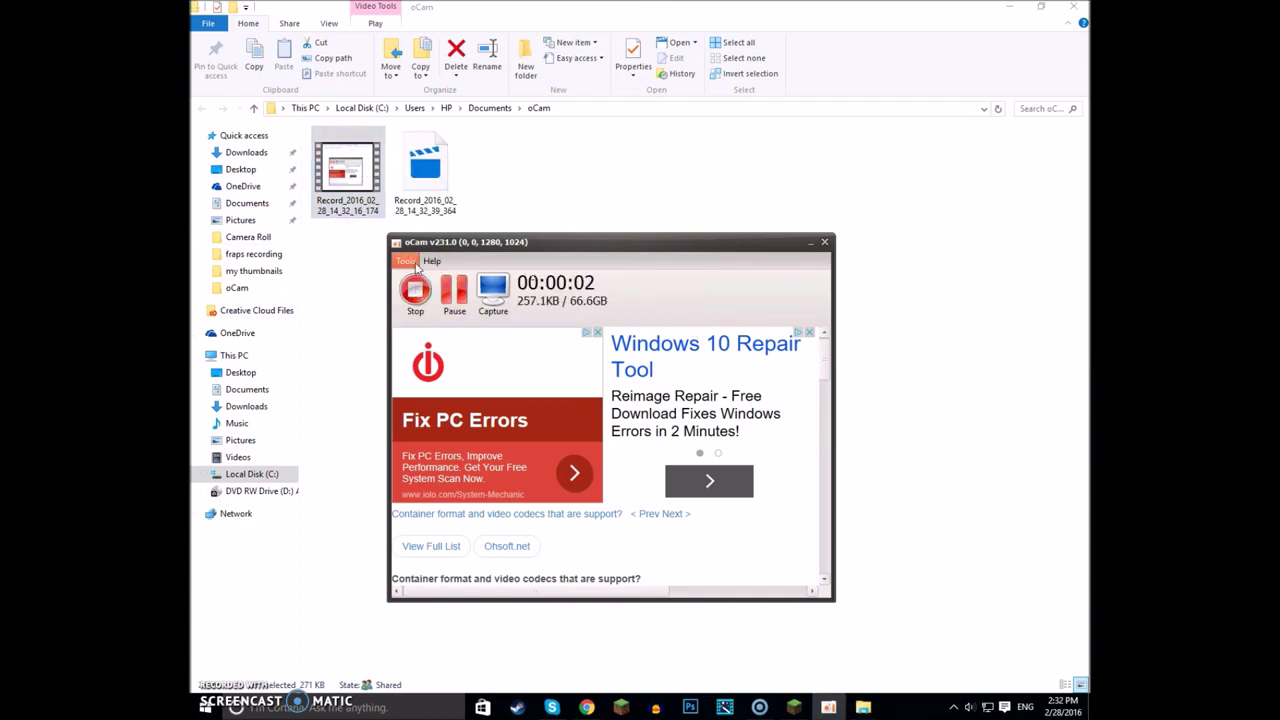
left_click(455, 290)
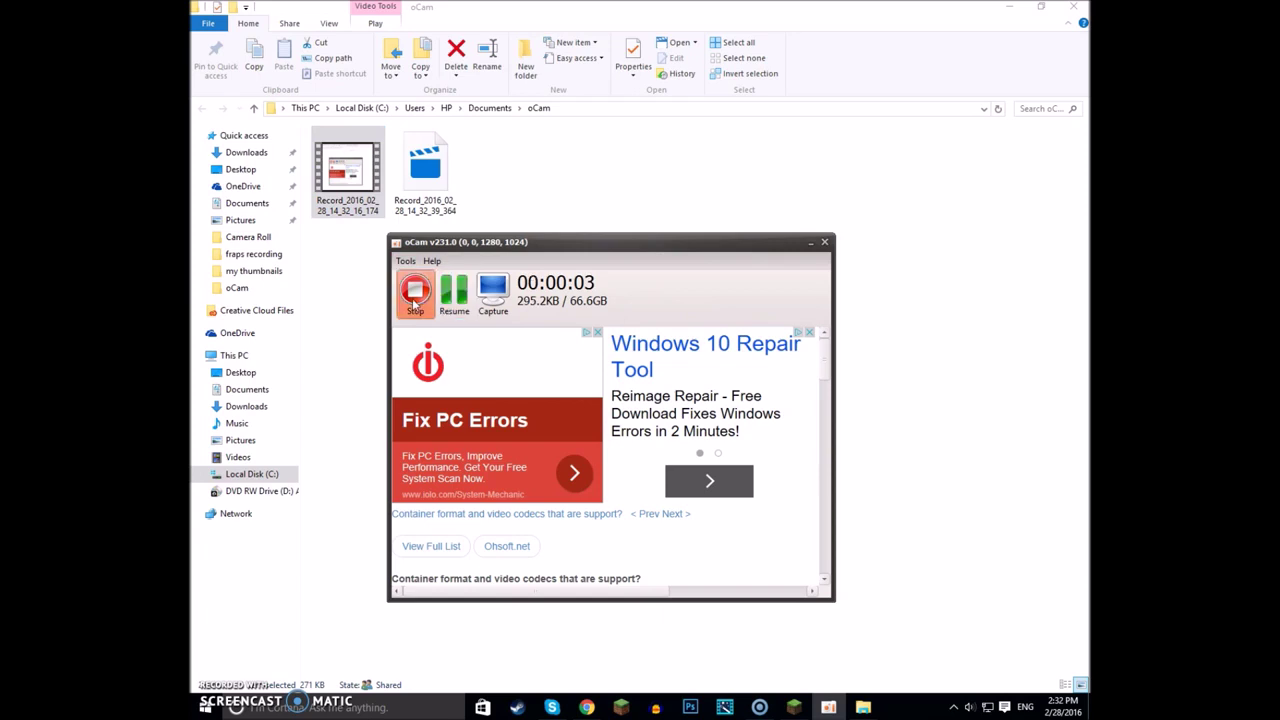
left_click(455, 290)
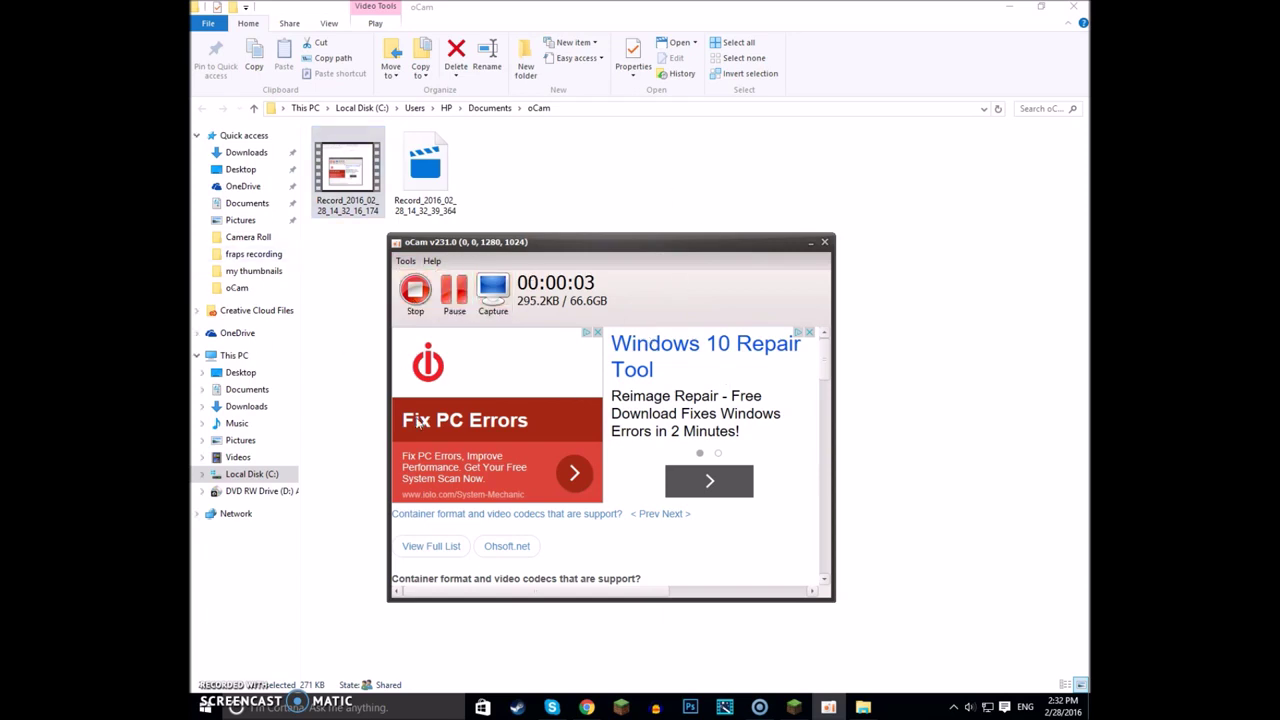
left_click(415, 290)
left_click_drag(455, 155, 520, 186)
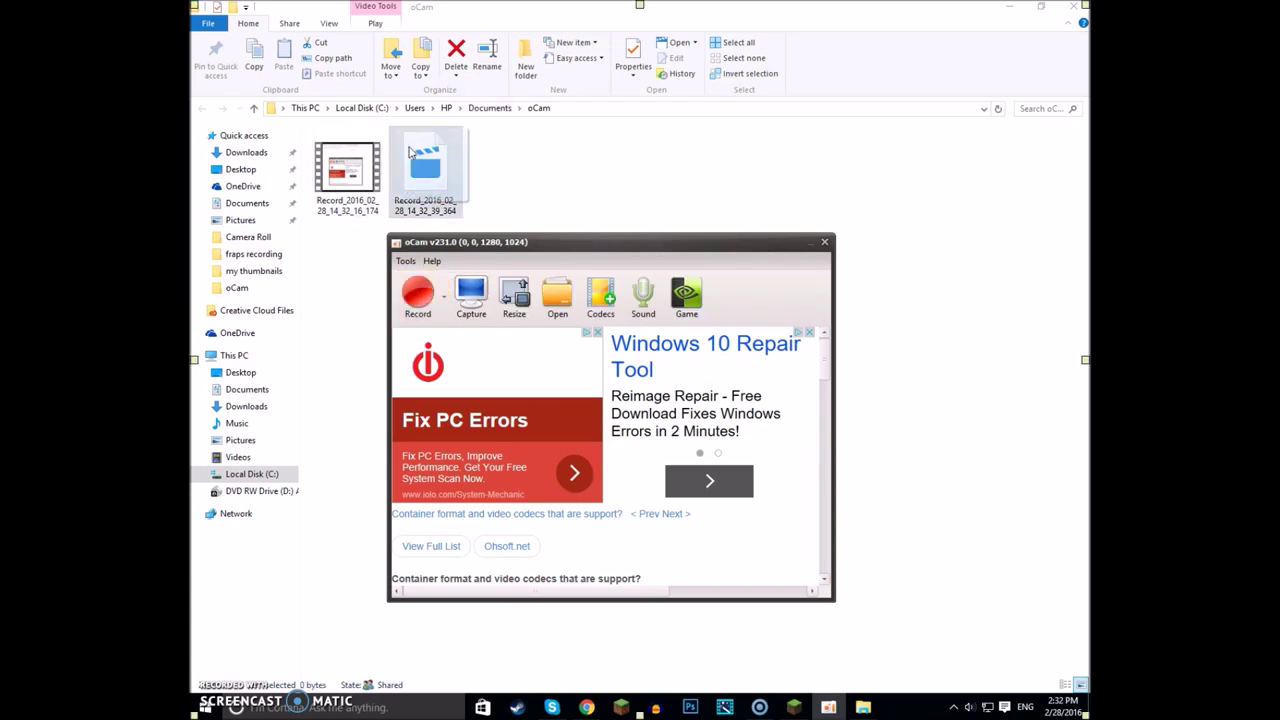
left_click(455, 160)
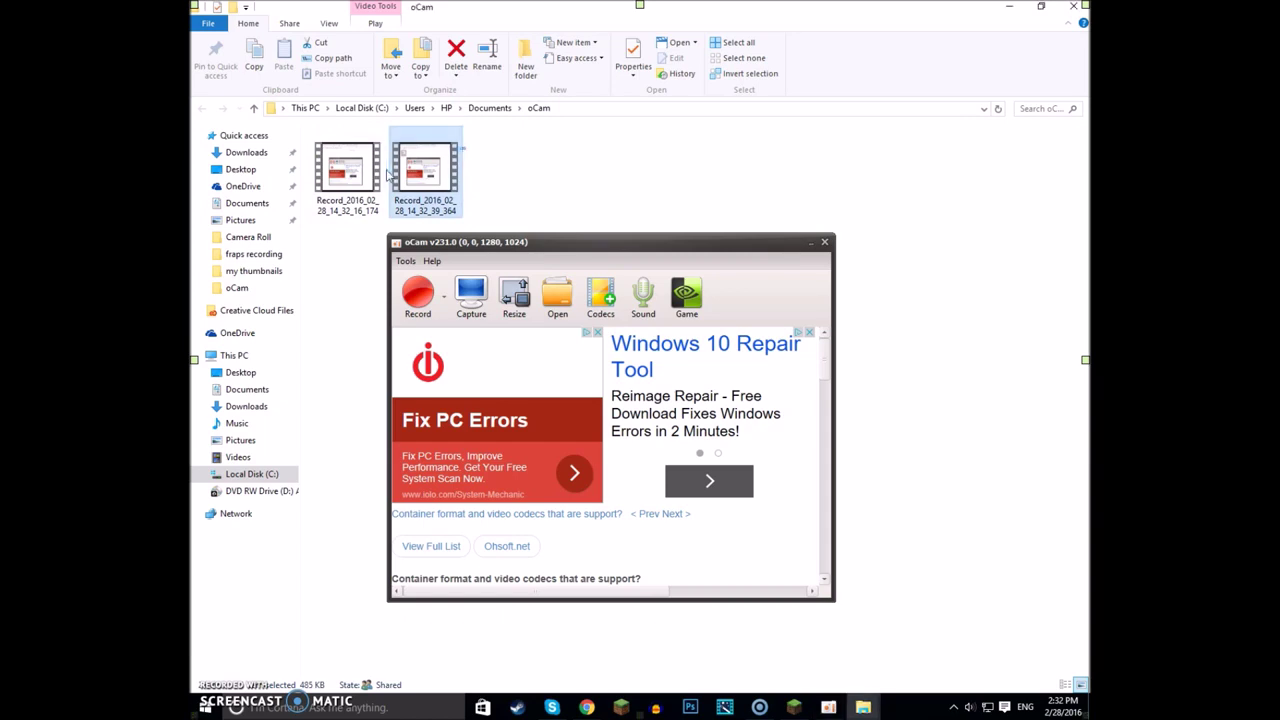
left_click(355, 185)
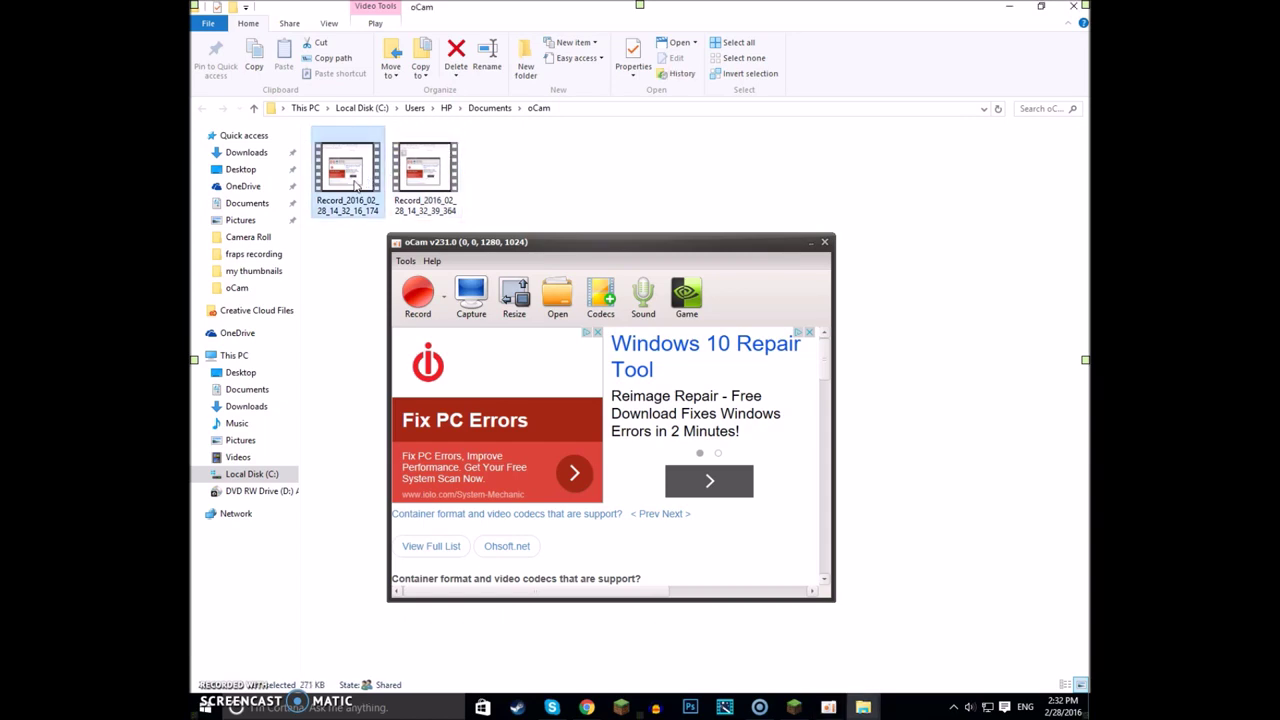
left_click_drag(519, 148, 362, 196)
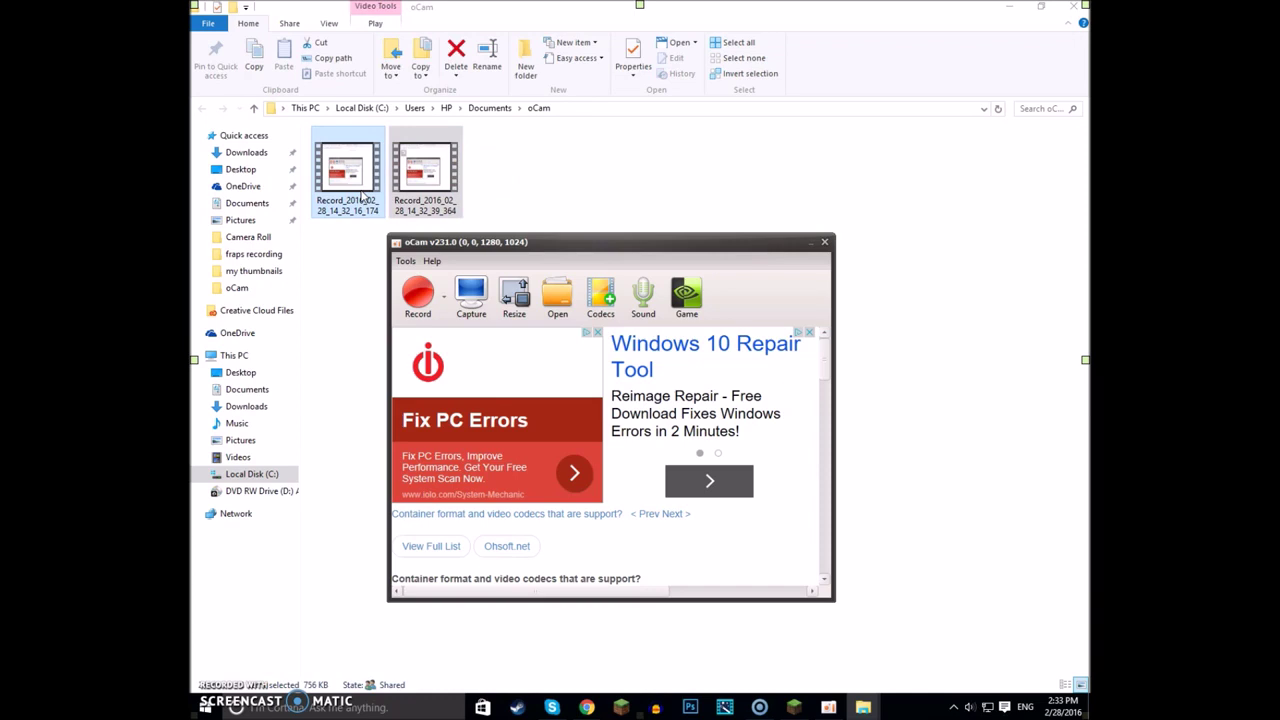
Play the second recording in a maximized Movies & TV window with oCam hidden, and close the player
double_click(424, 172)
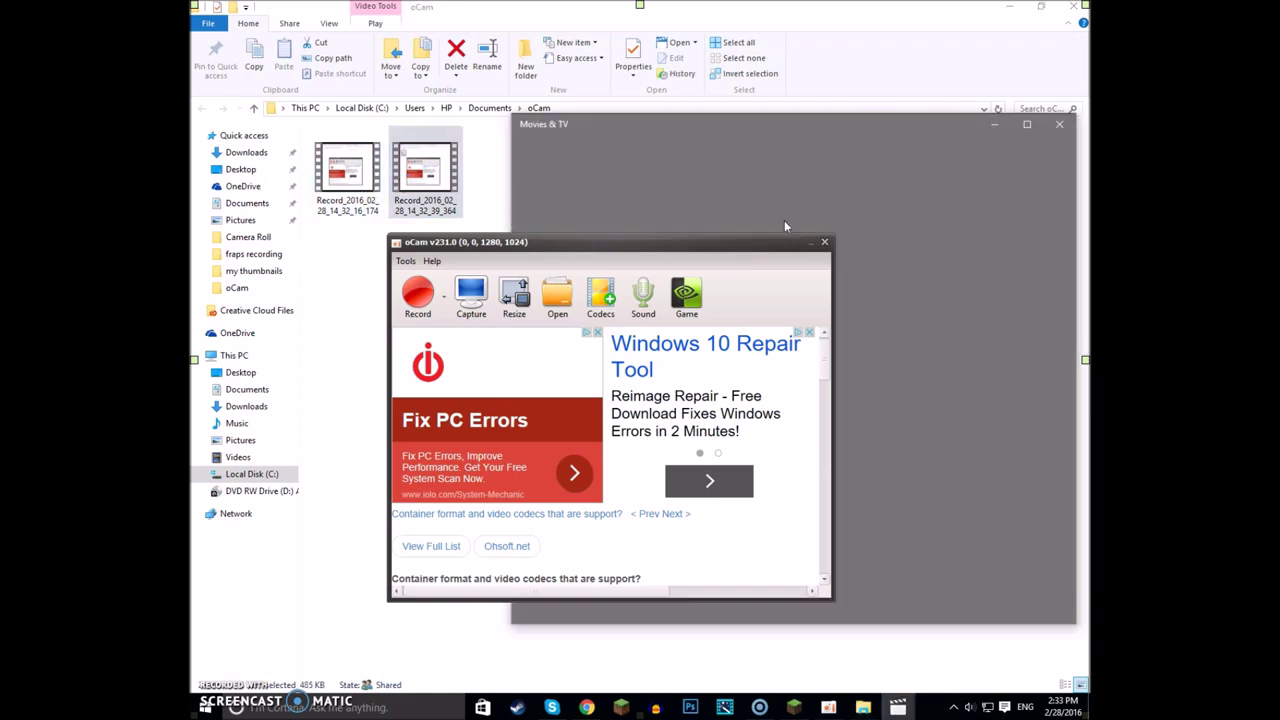
left_click(824, 242)
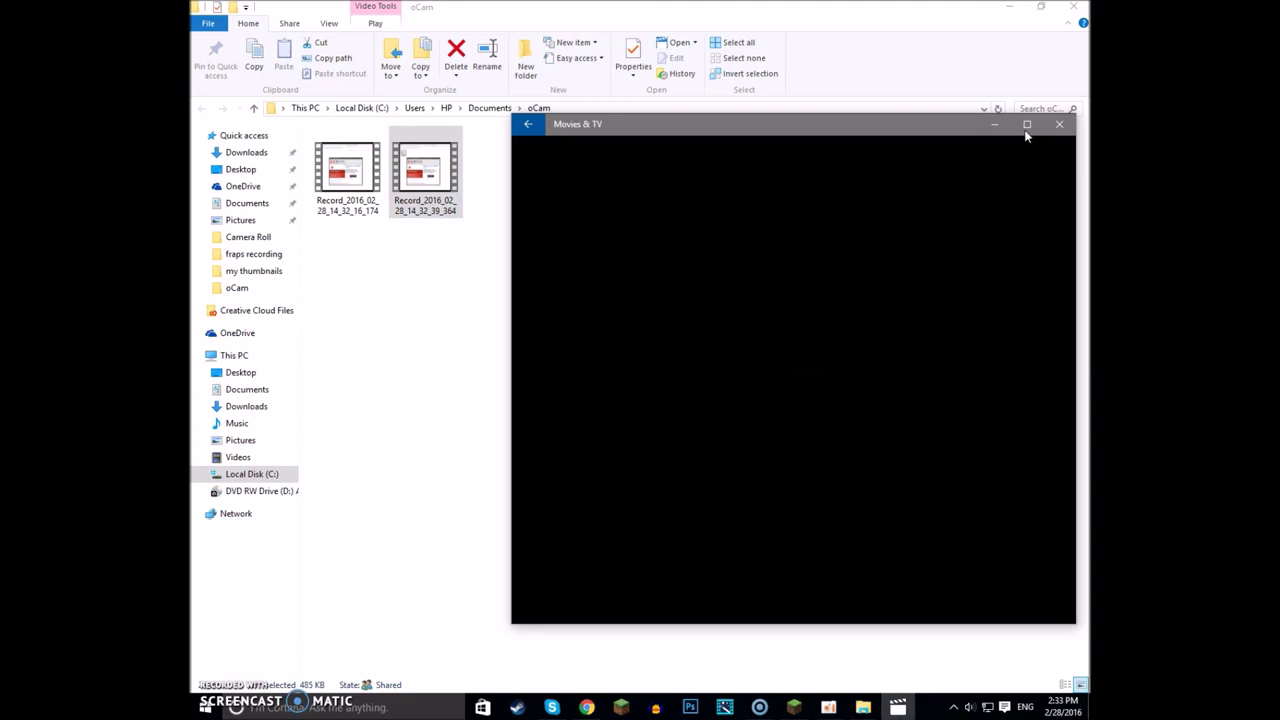
left_click(1028, 125)
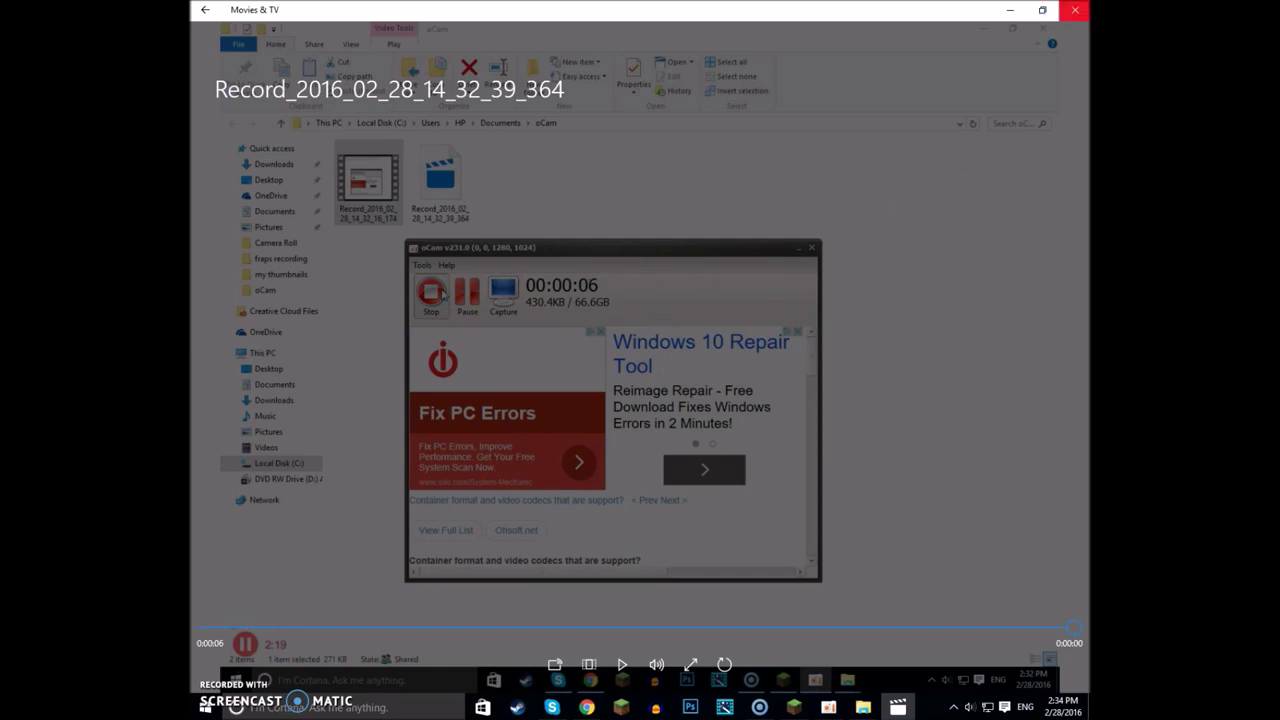
left_click(1075, 10)
Move both test recordings to the Recycle Bin and dismiss the leftover deletion dialogs
left_click_drag(547, 152, 354, 174)
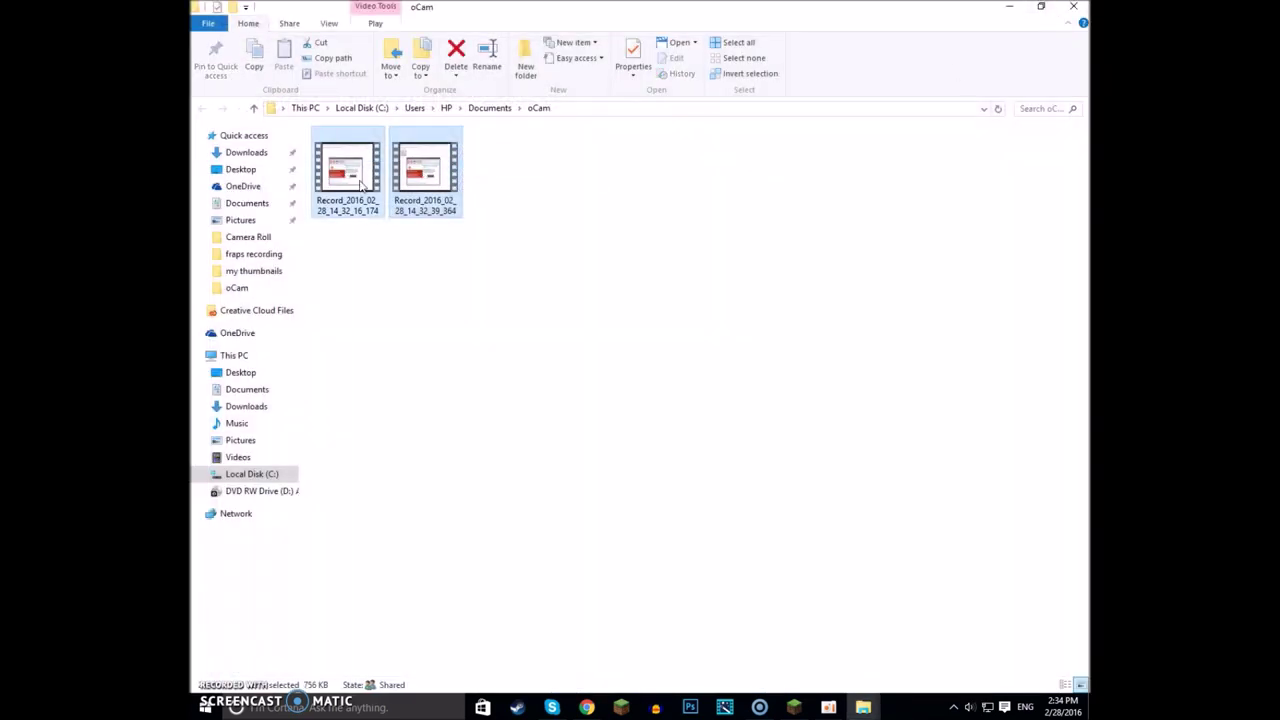
key("Delete")
left_click(711, 365)
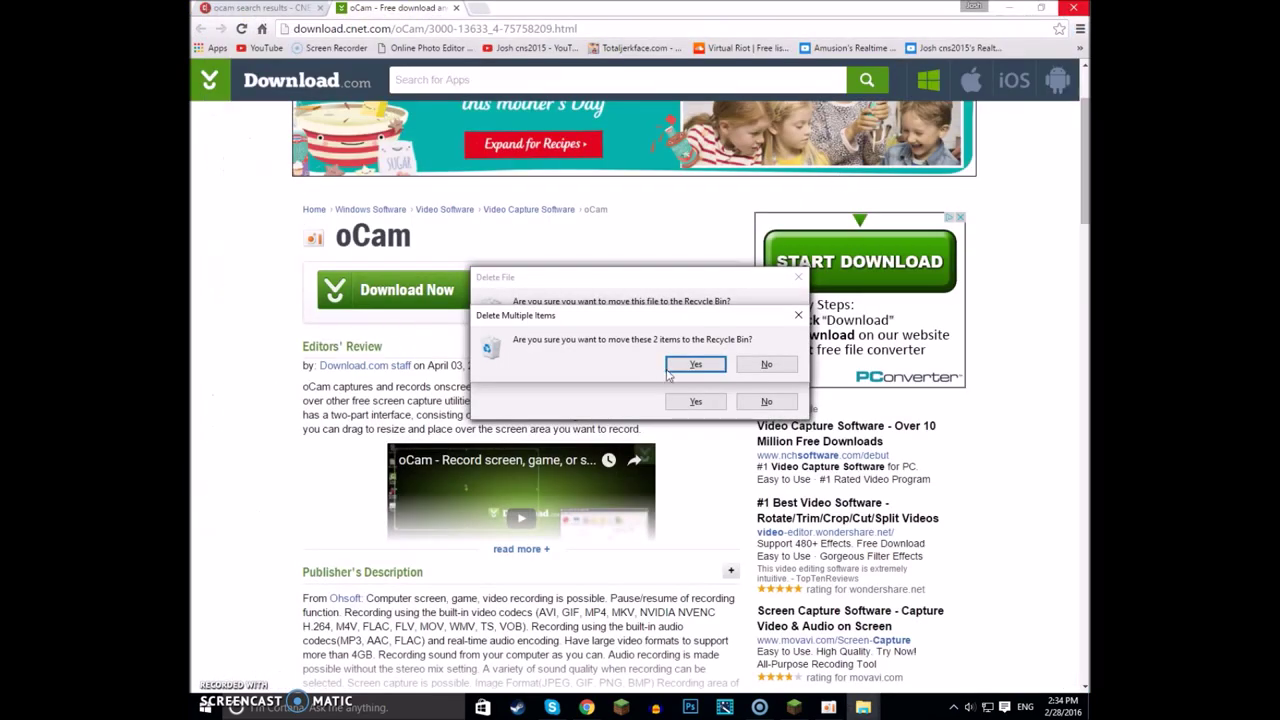
left_click(670, 368)
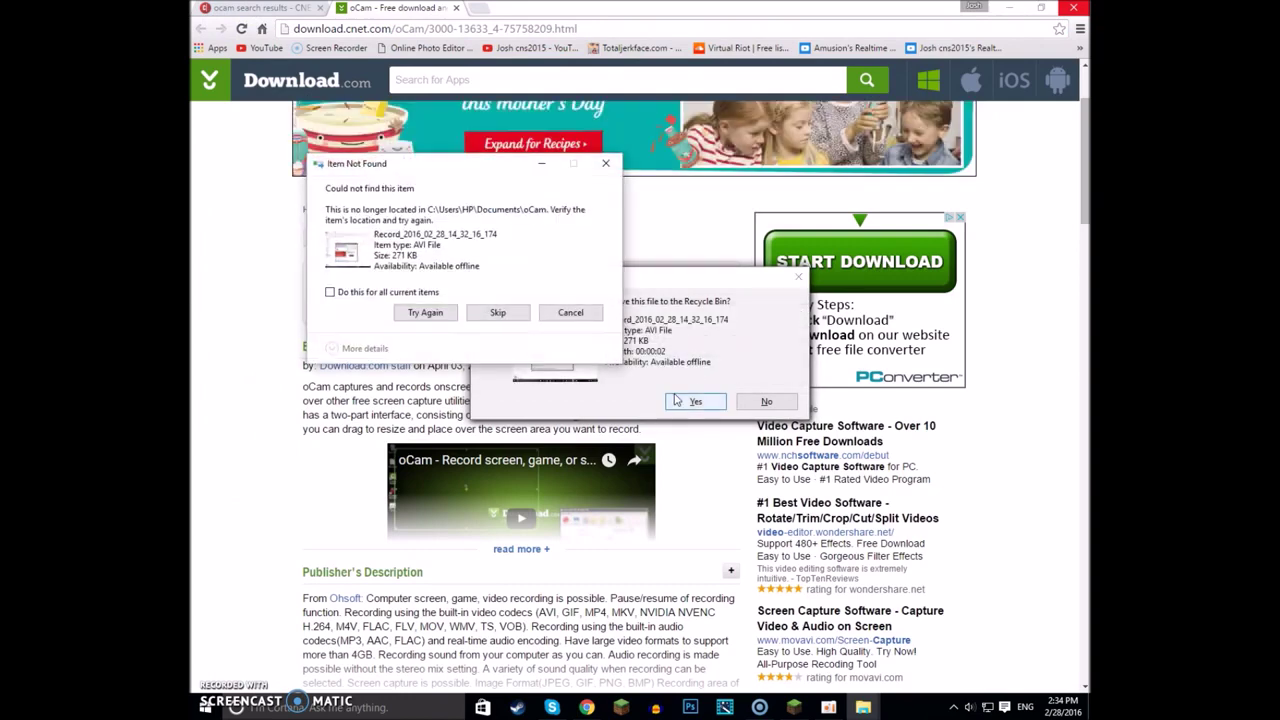
left_click(570, 312)
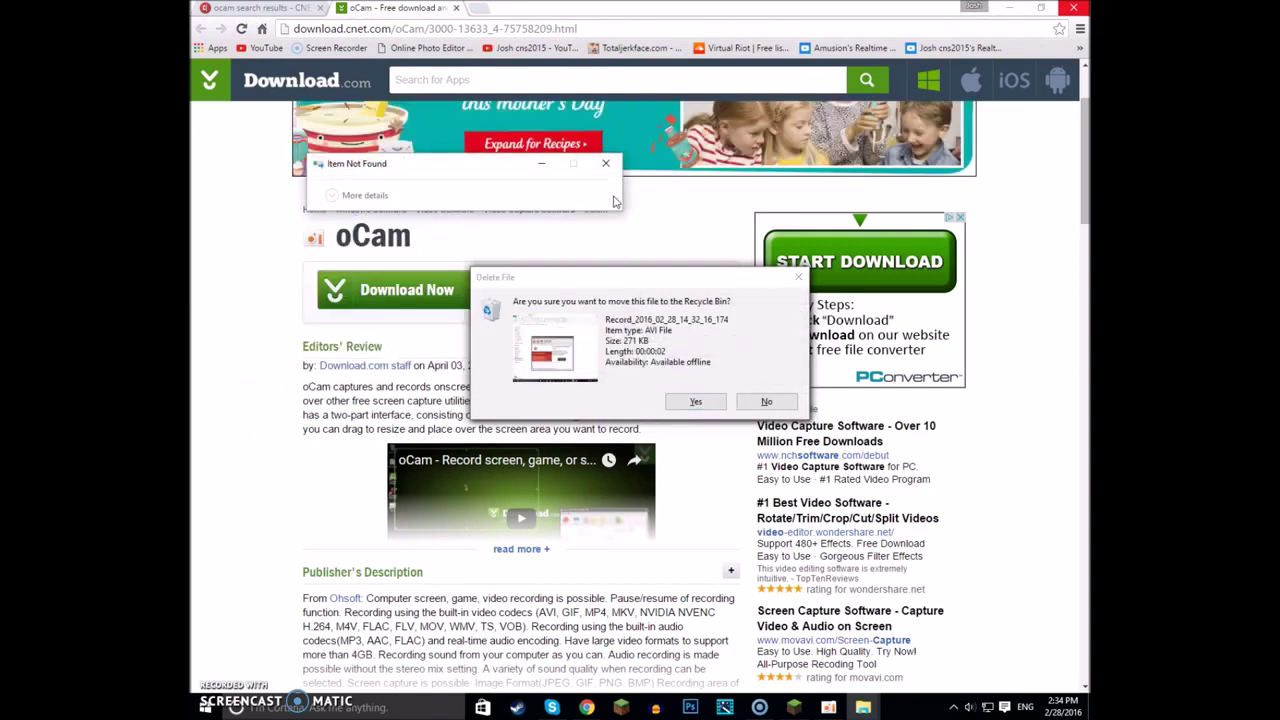
left_click(695, 401)
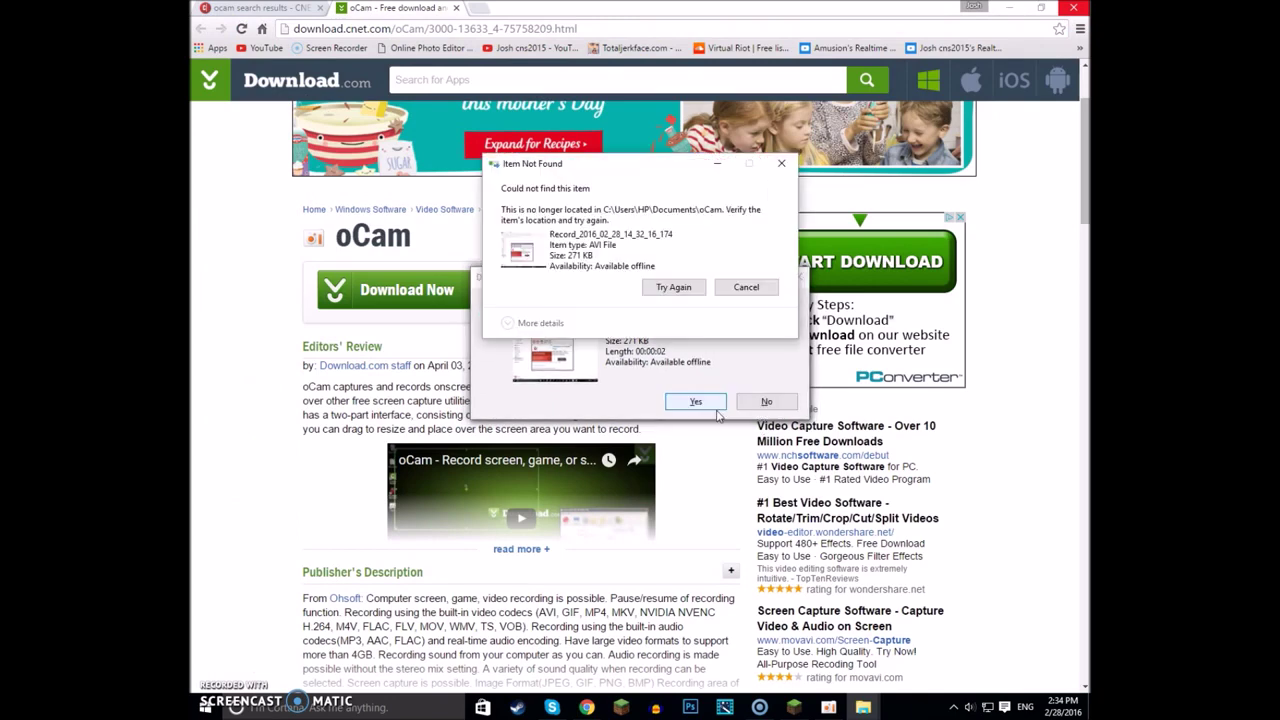
left_click(767, 293)
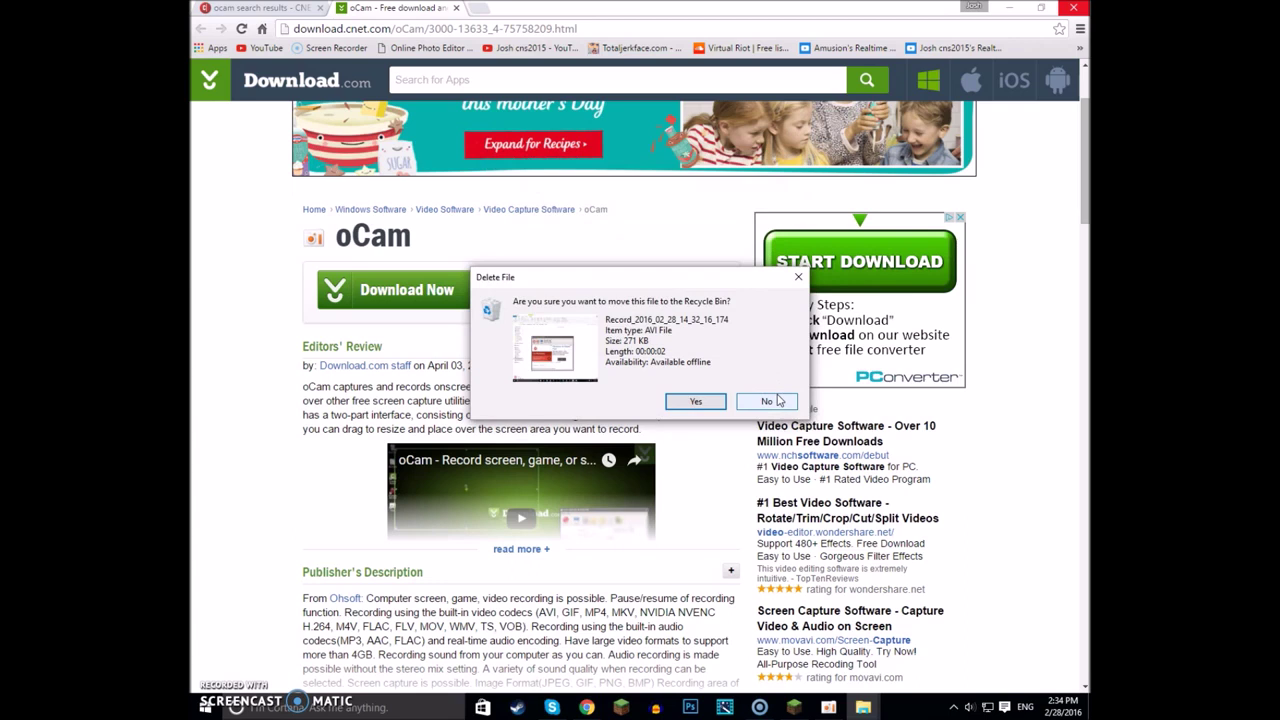
left_click(797, 279)
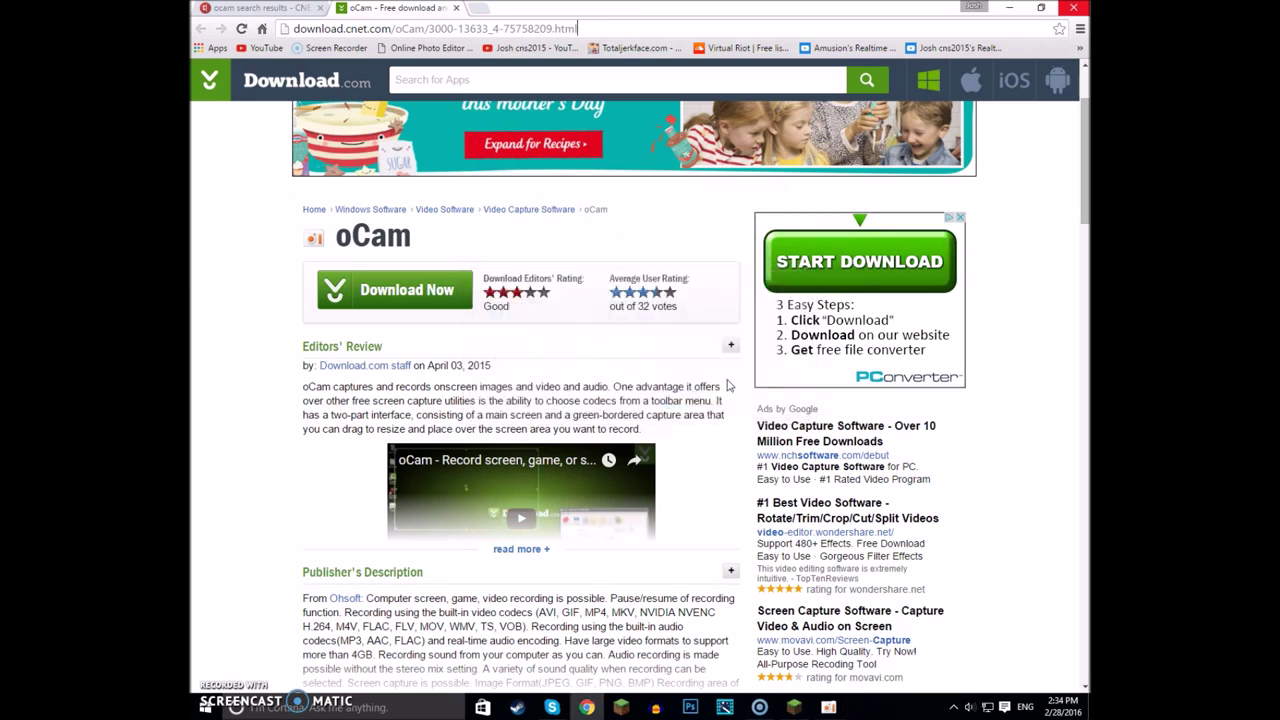
Bring back oCam and record the full screen with the Minecraft Launcher shown and oCam minimized, stopping the recording at the end
left_click(797, 706)
left_click(418, 292)
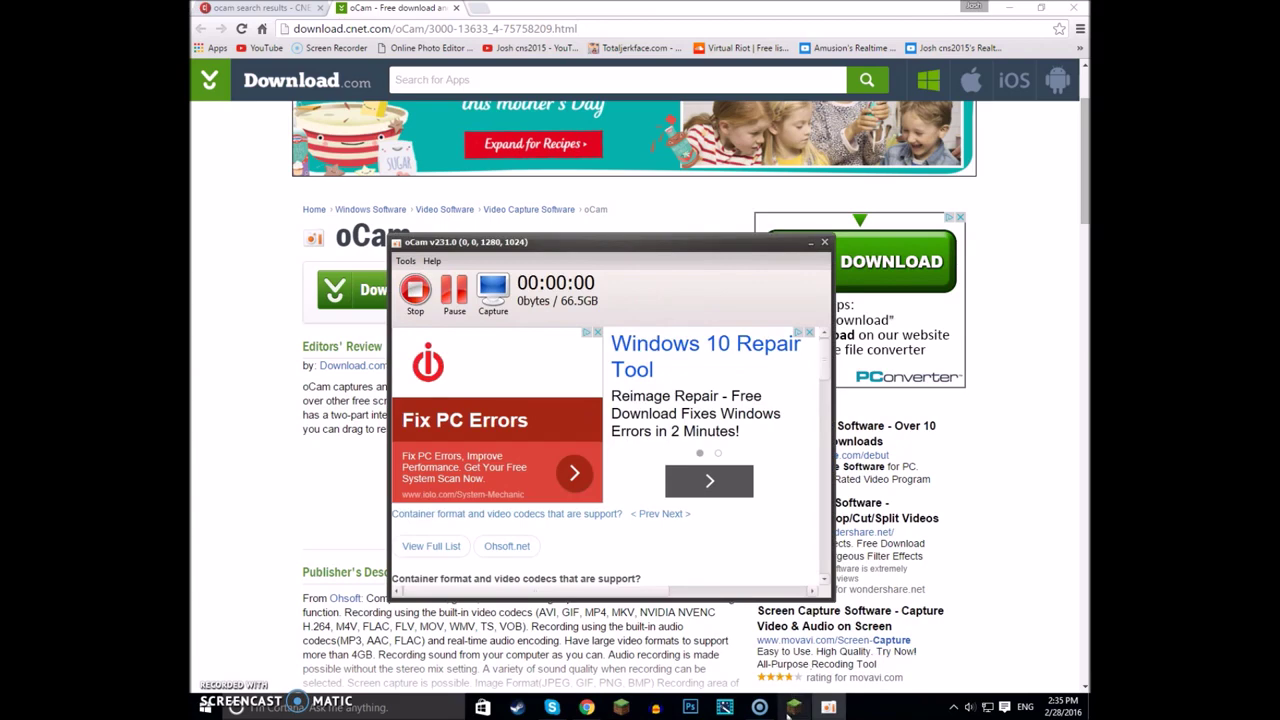
left_click(793, 707)
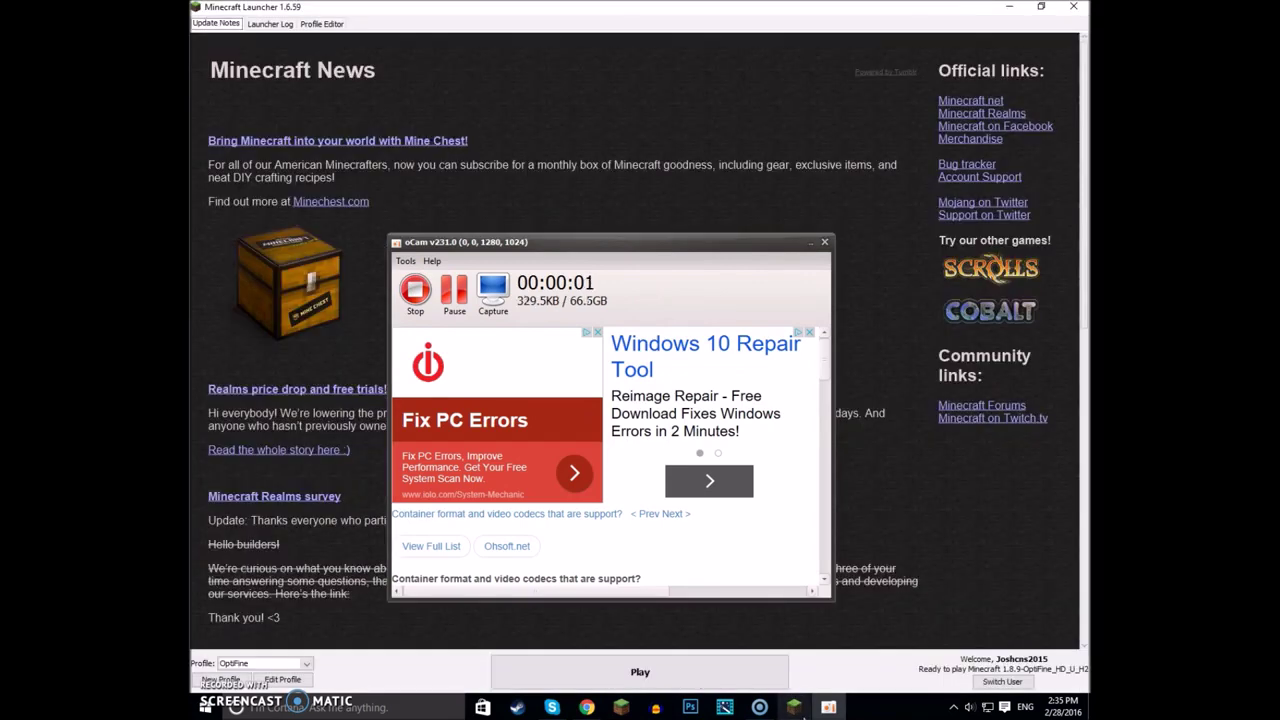
left_click(805, 242)
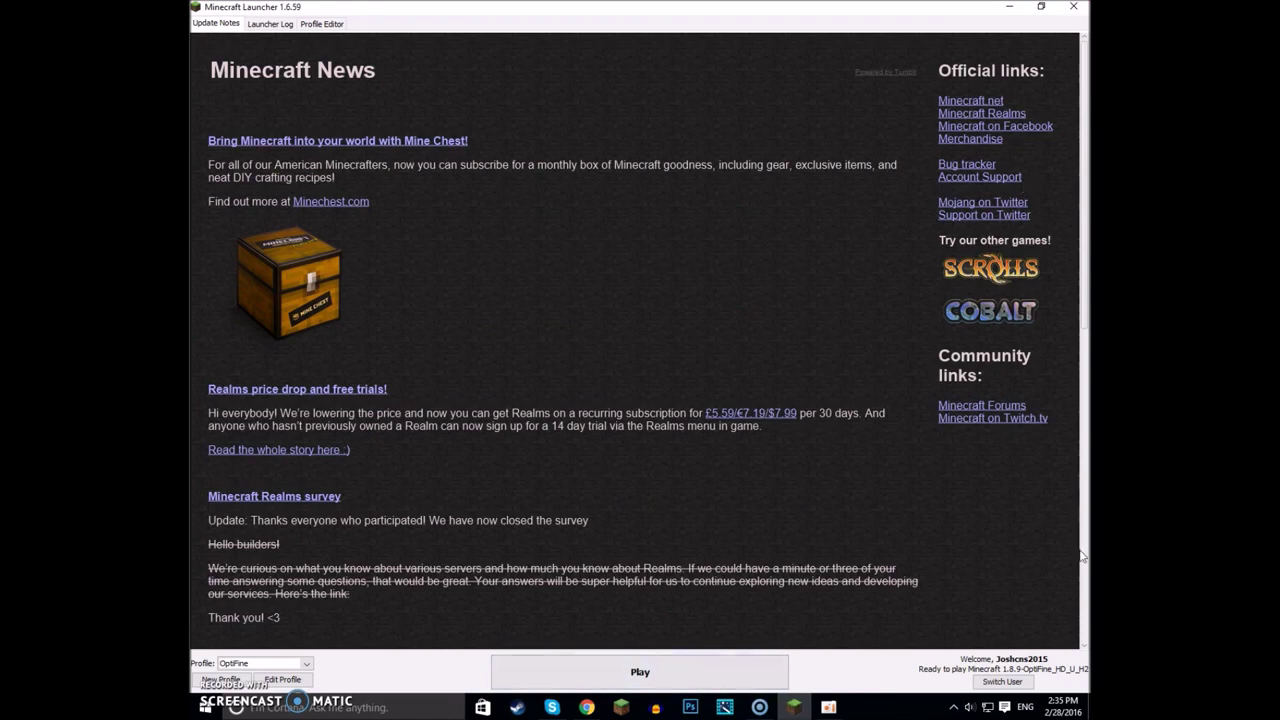
left_click(828, 707)
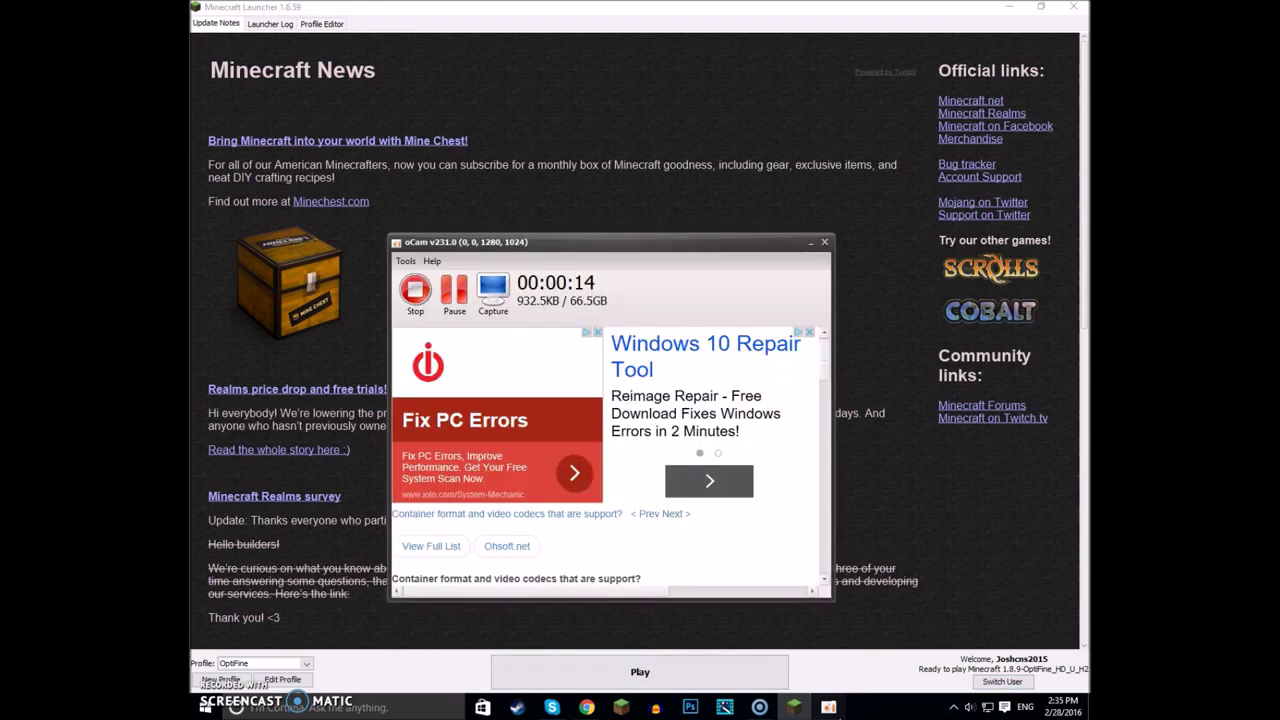
left_click(415, 289)
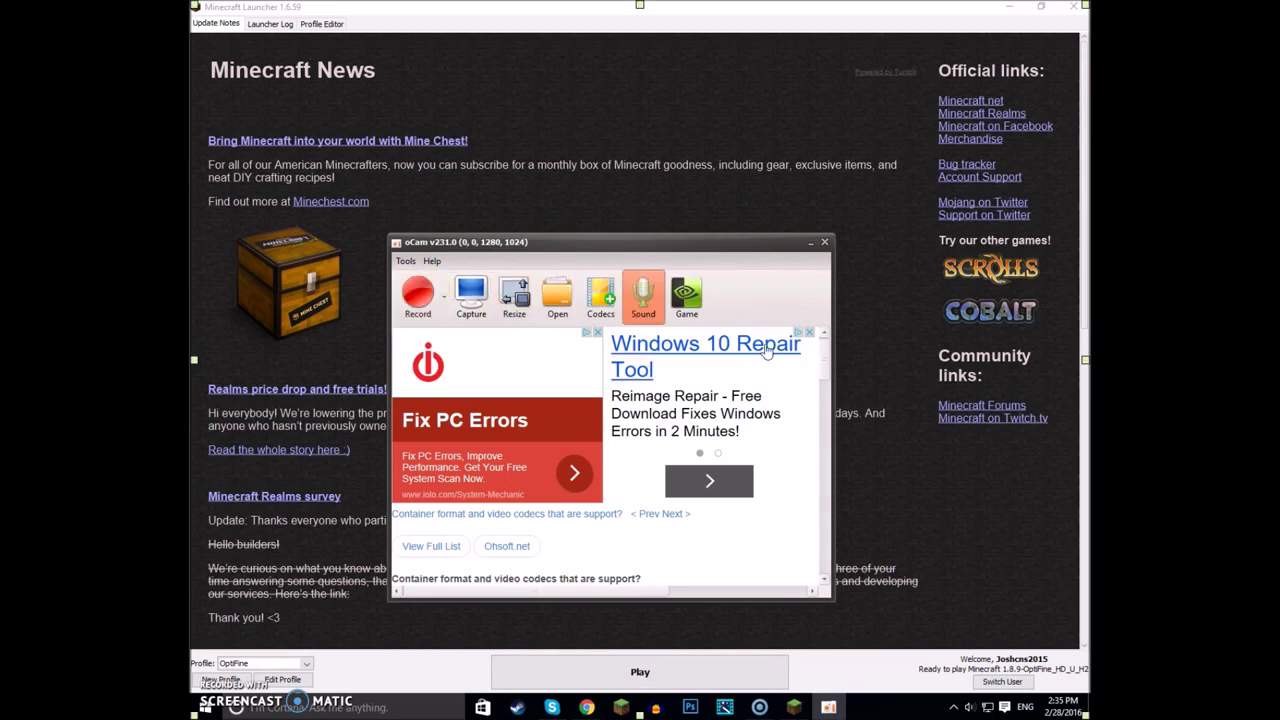
Play the new recording from the oCam folder with oCam hidden, and restore the player to a smaller window
left_click(545, 290)
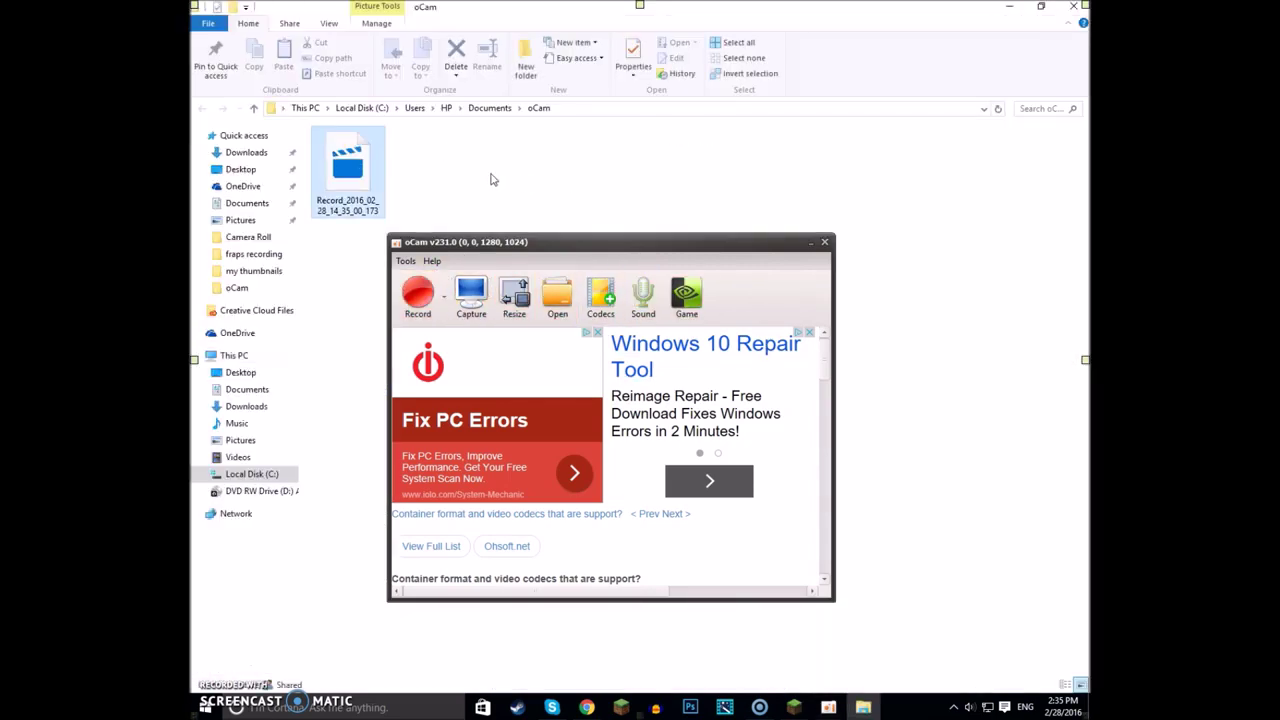
left_click(821, 243)
double_click(320, 203)
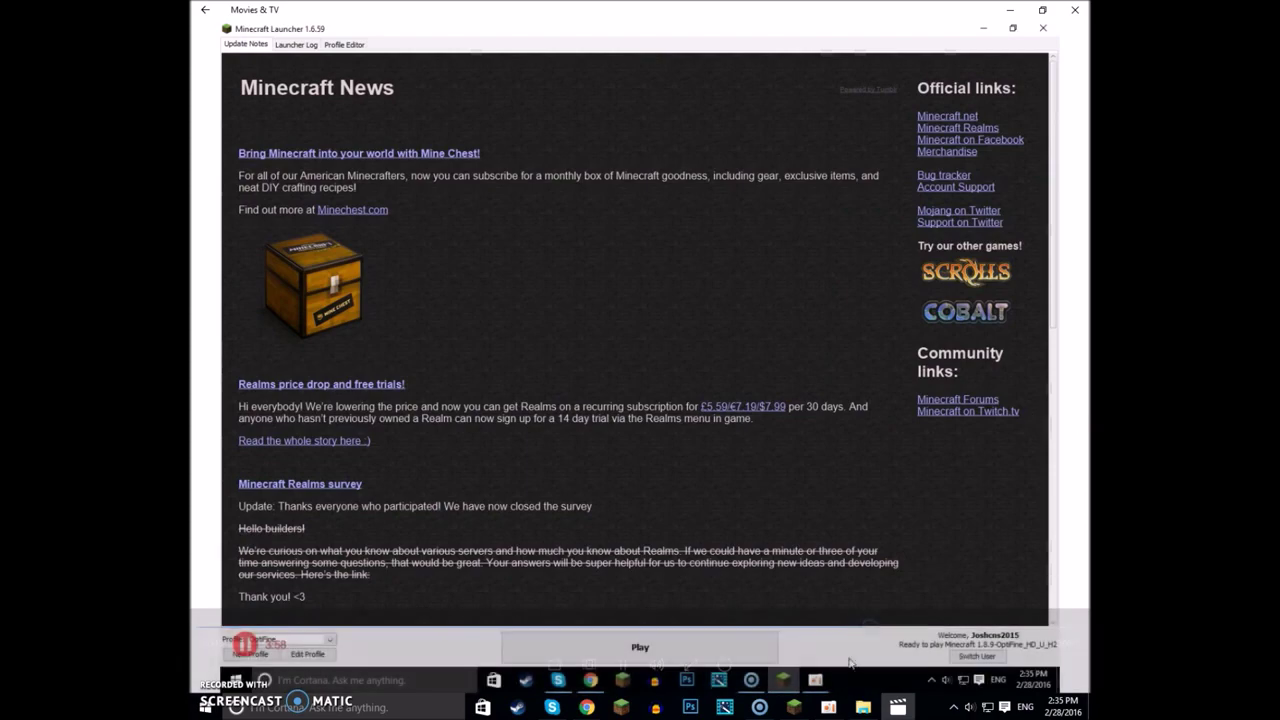
double_click(658, 18)
left_click_drag(658, 42, 656, 7)
double_click(685, 14)
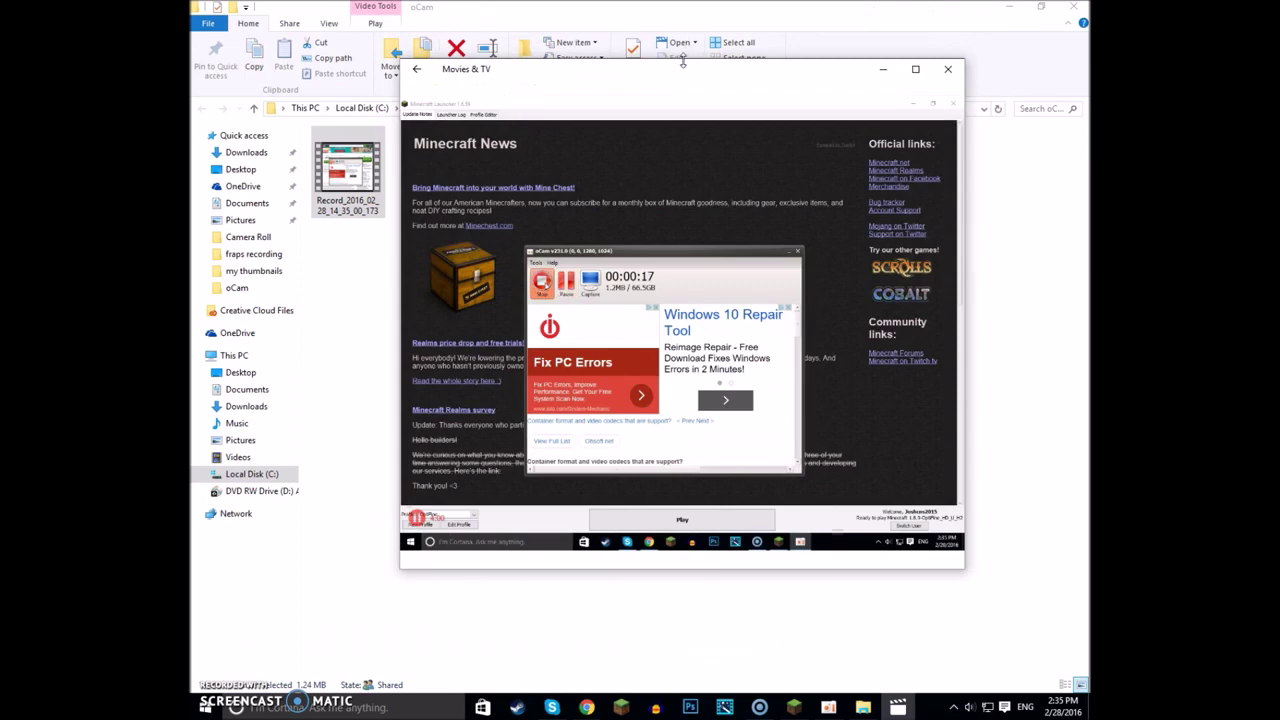
Close the video player and bring back oCam to review its system audio and microphone recording options
key("alt+F4")
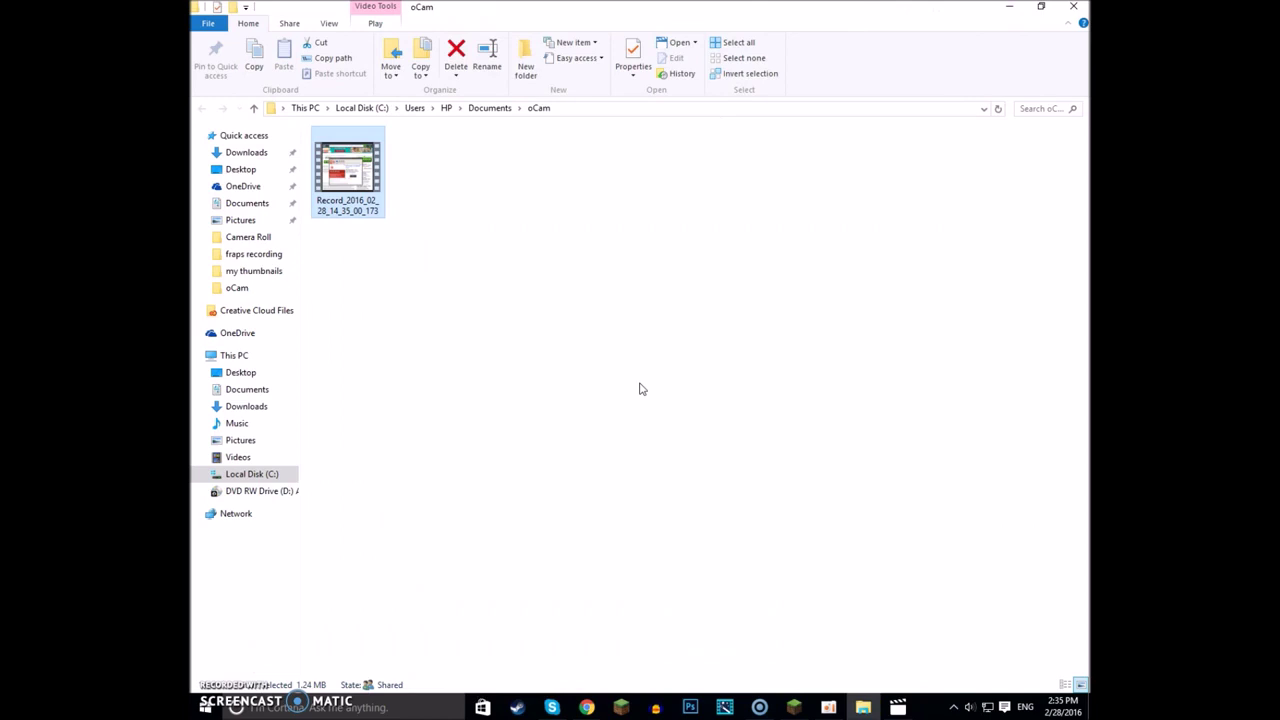
left_click(828, 707)
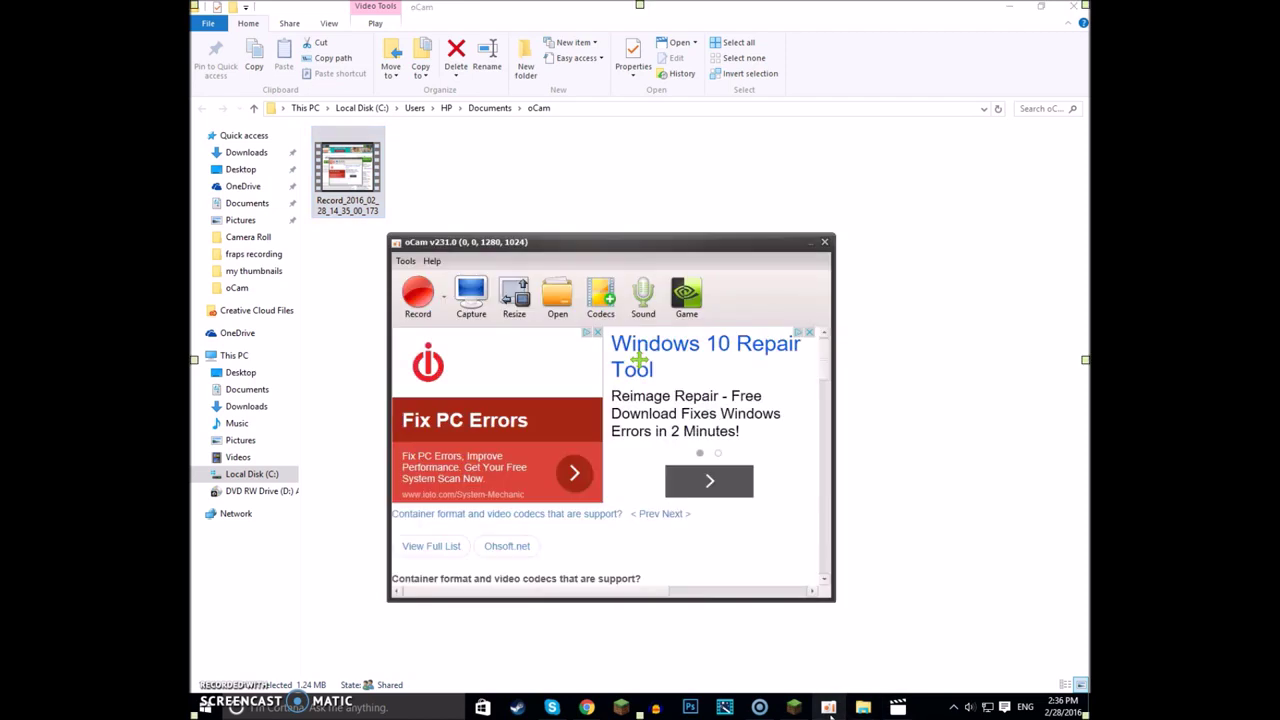
left_click(636, 291)
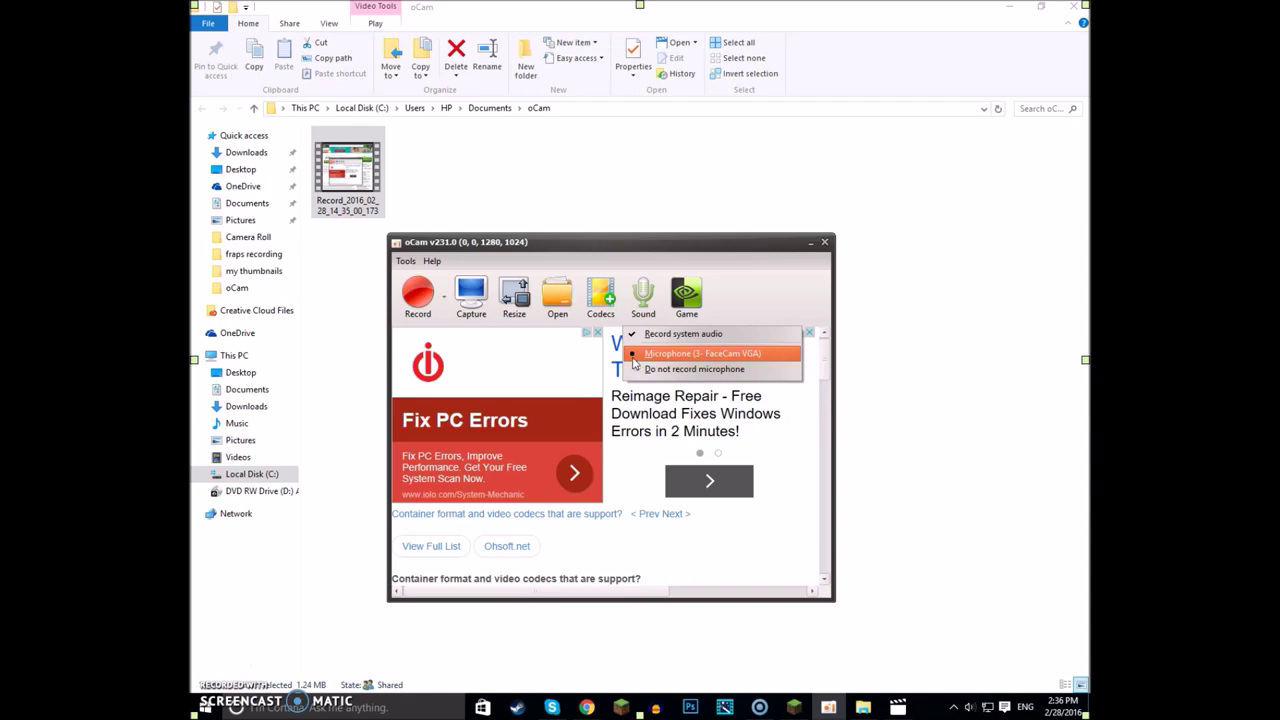
left_click(833, 490)
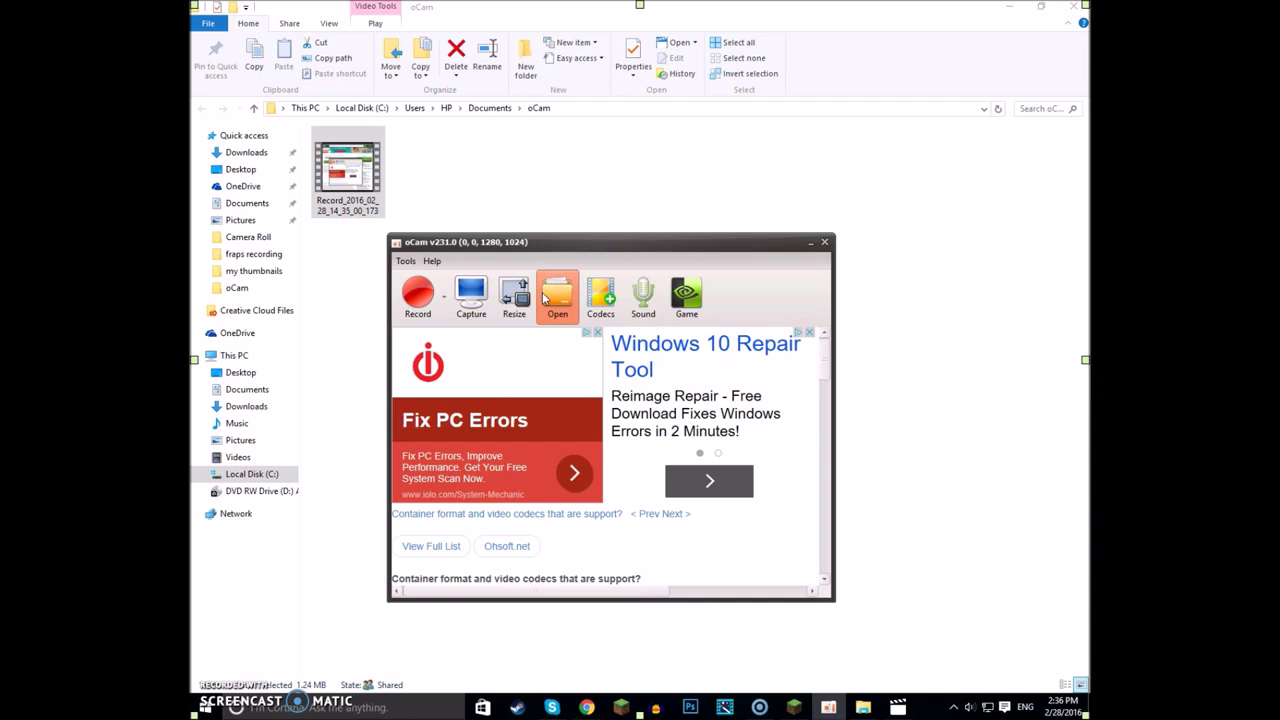
Try to start a recording in oCam's game mode, and switch back to normal screen recording mode
left_click(686, 295)
left_click(418, 293)
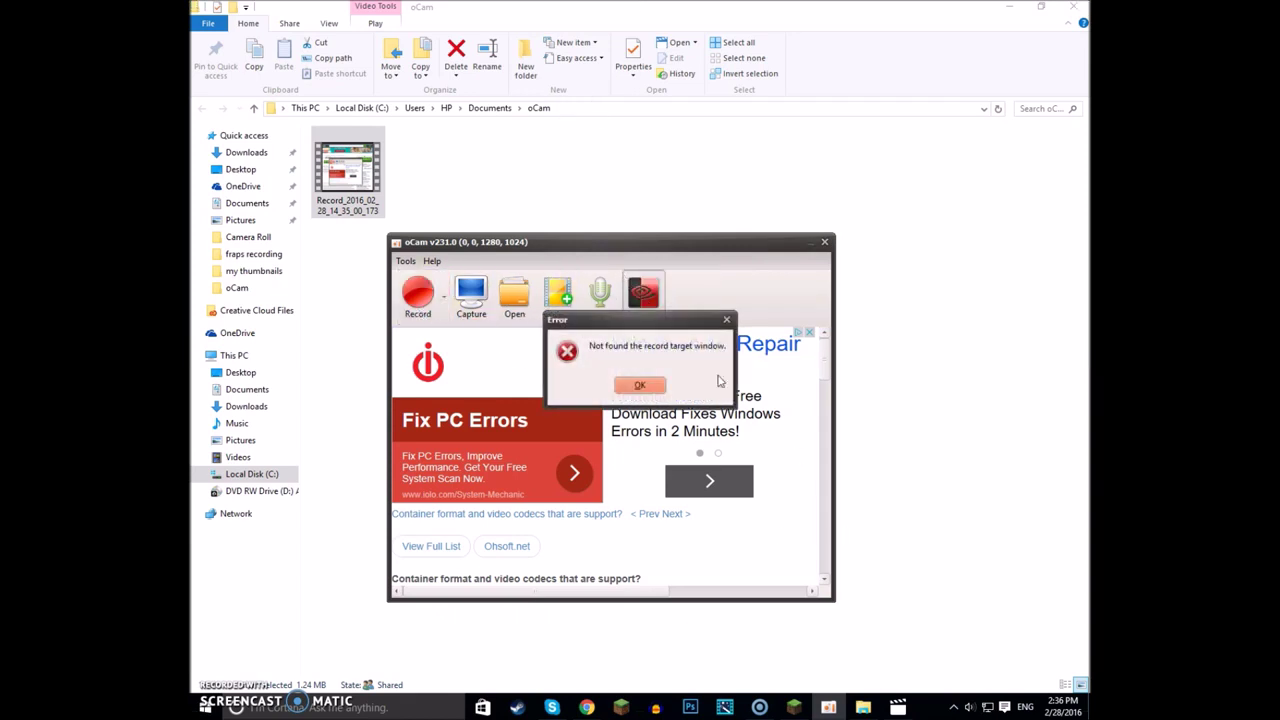
left_click(642, 386)
left_click(645, 293)
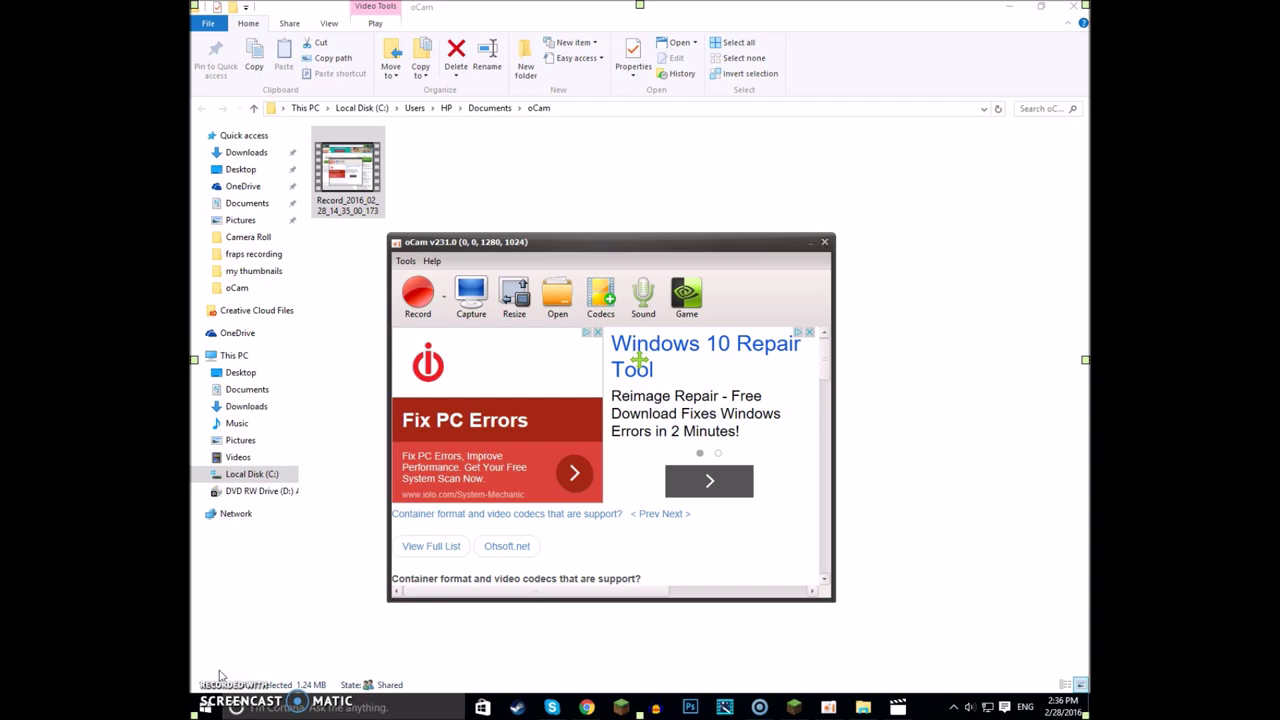
Shrink the recording area slightly from its lower-left corner to 1270 by 1008
mouse_move(194, 717)
left_mouse_down()
mouse_move(195, 679)
mouse_move(200, 708)
left_mouse_up()
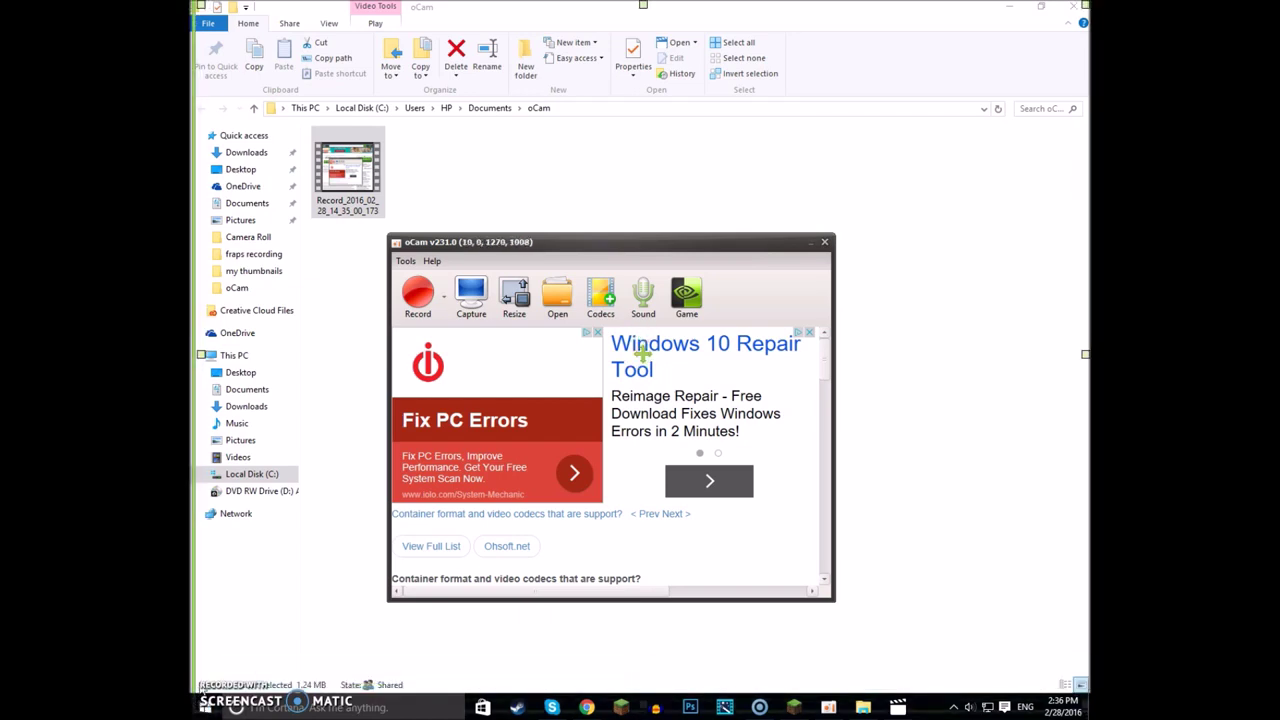